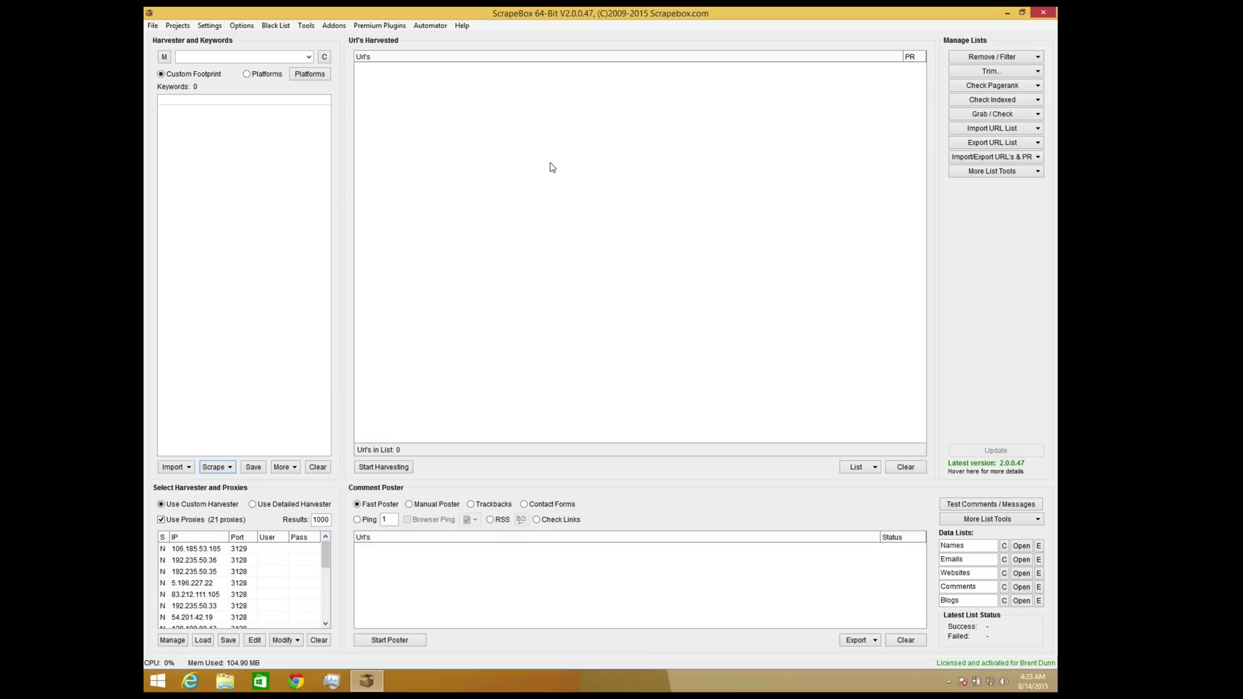
click(997, 114)
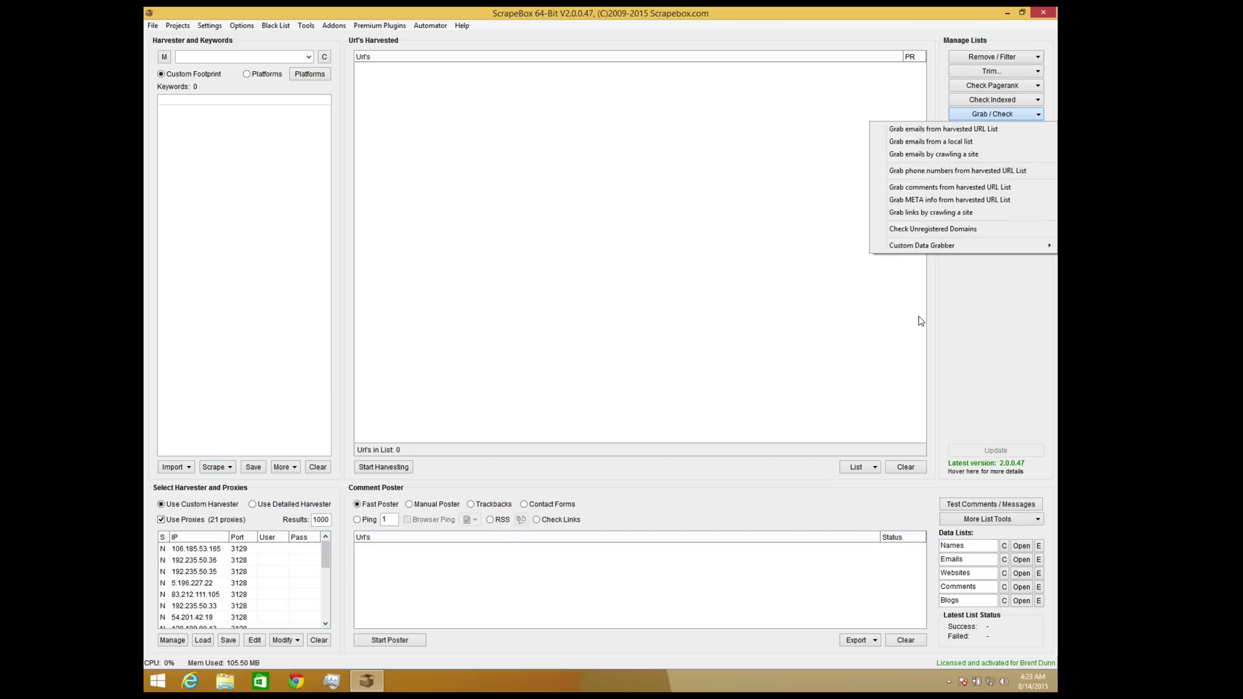
mouse_move(926, 248)
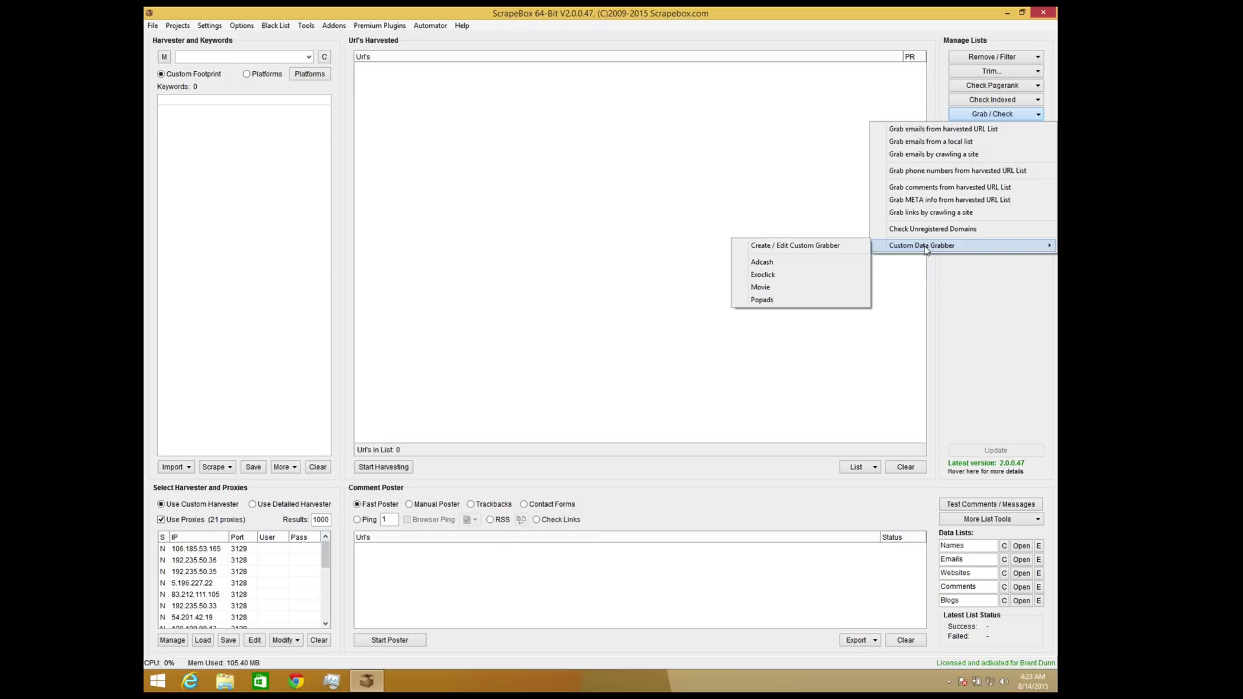
click(540, 170)
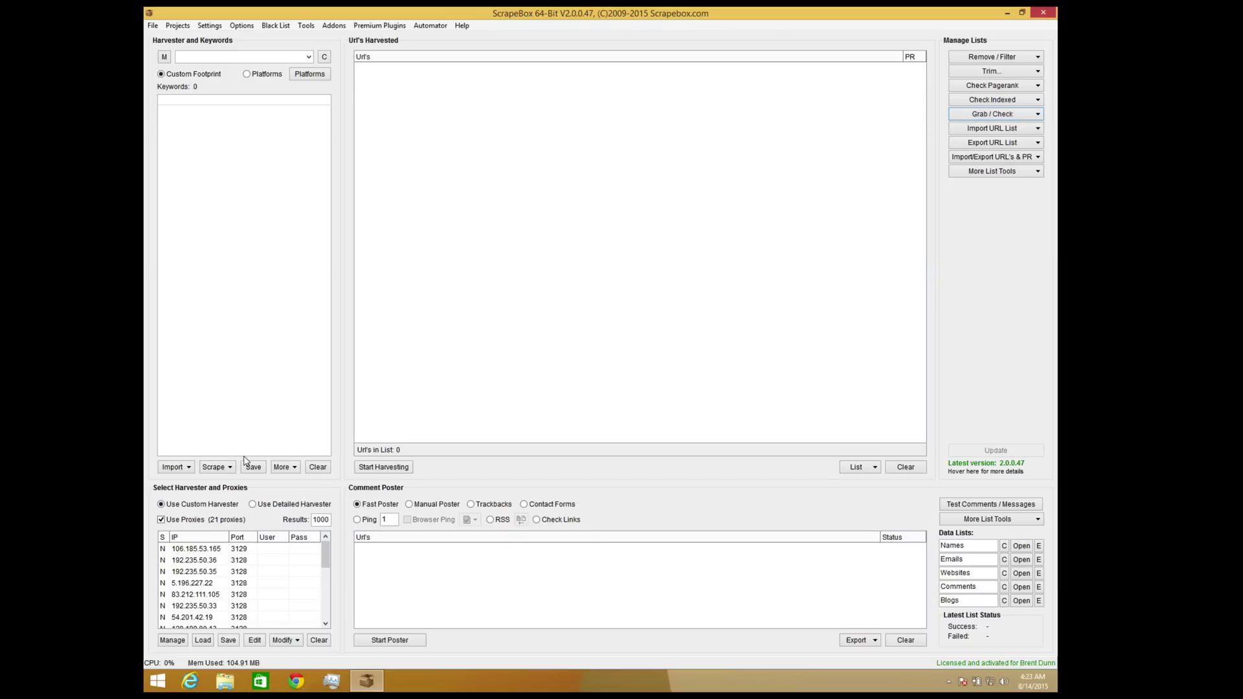
Open the Keyword Scraper and enter the search keywords "music" and "mp3", each in quotation marks on its own line.
click(217, 468)
click(221, 487)
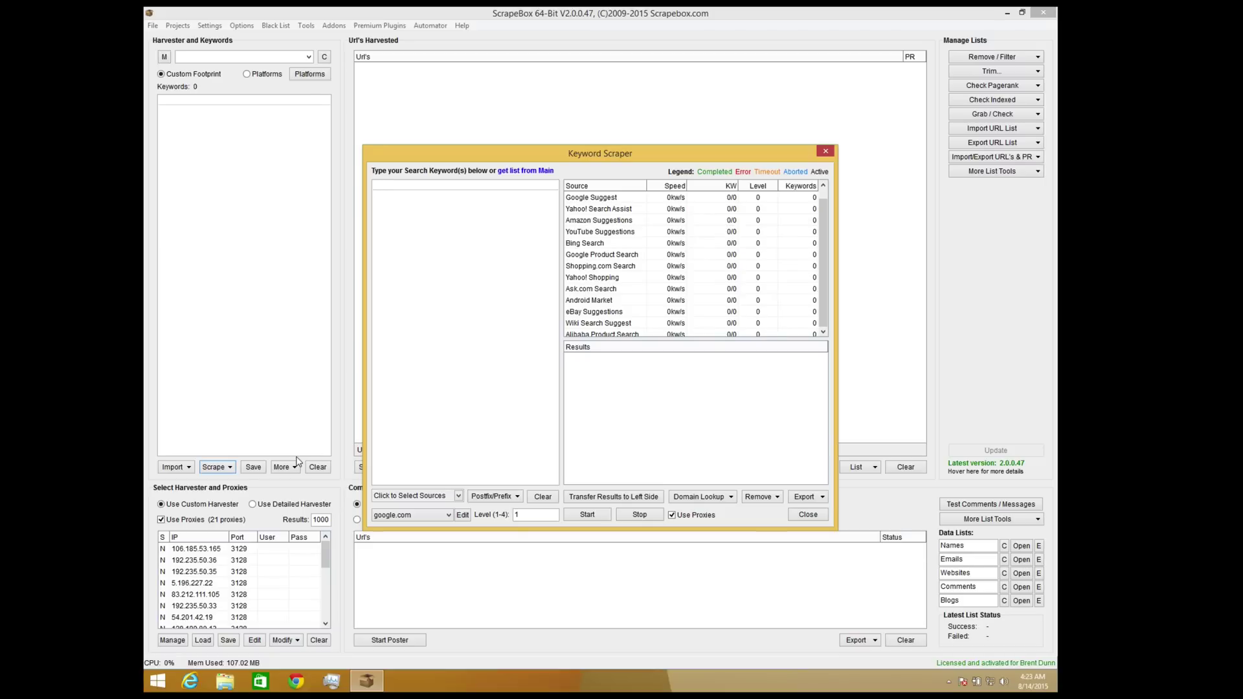
text("music")
key(Return)
text("mp3")
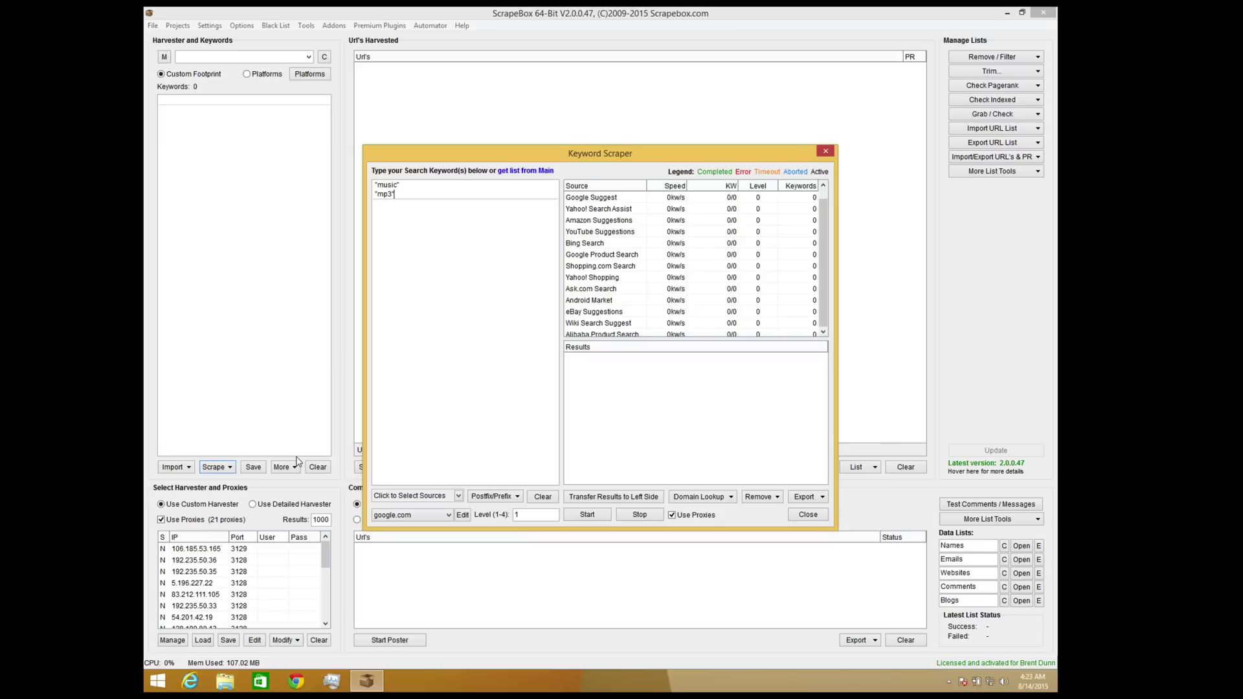
key(Return)
Look through the country-specific Google domains available for keyword scraping without changing the selection.
click(418, 517)
scroll(415, 541, down, 6)
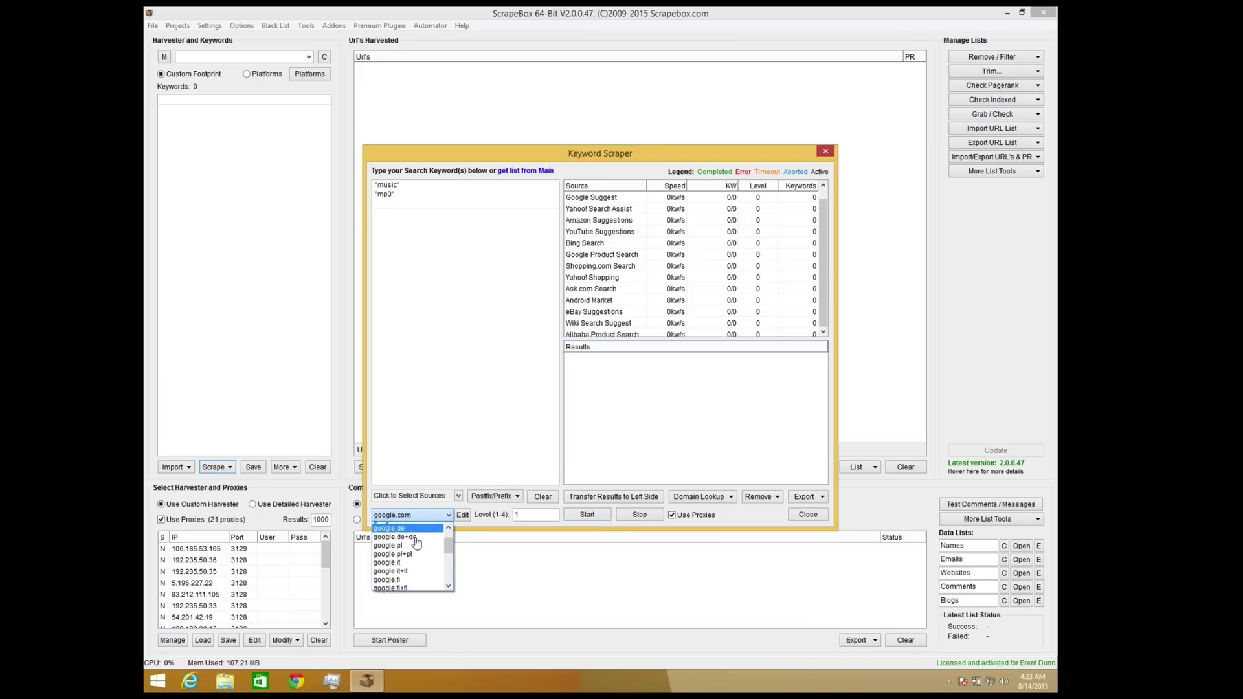
scroll(416, 541, up, 6)
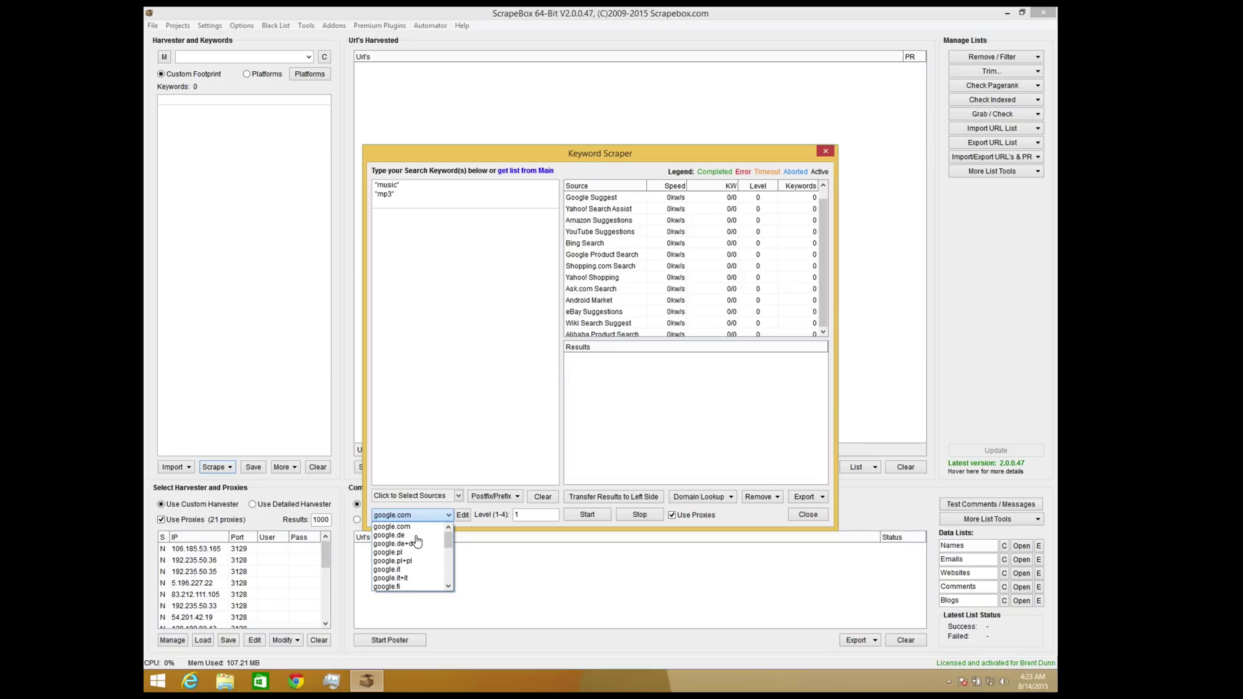
scroll(415, 543, down, 4)
scroll(413, 552, down, 2)
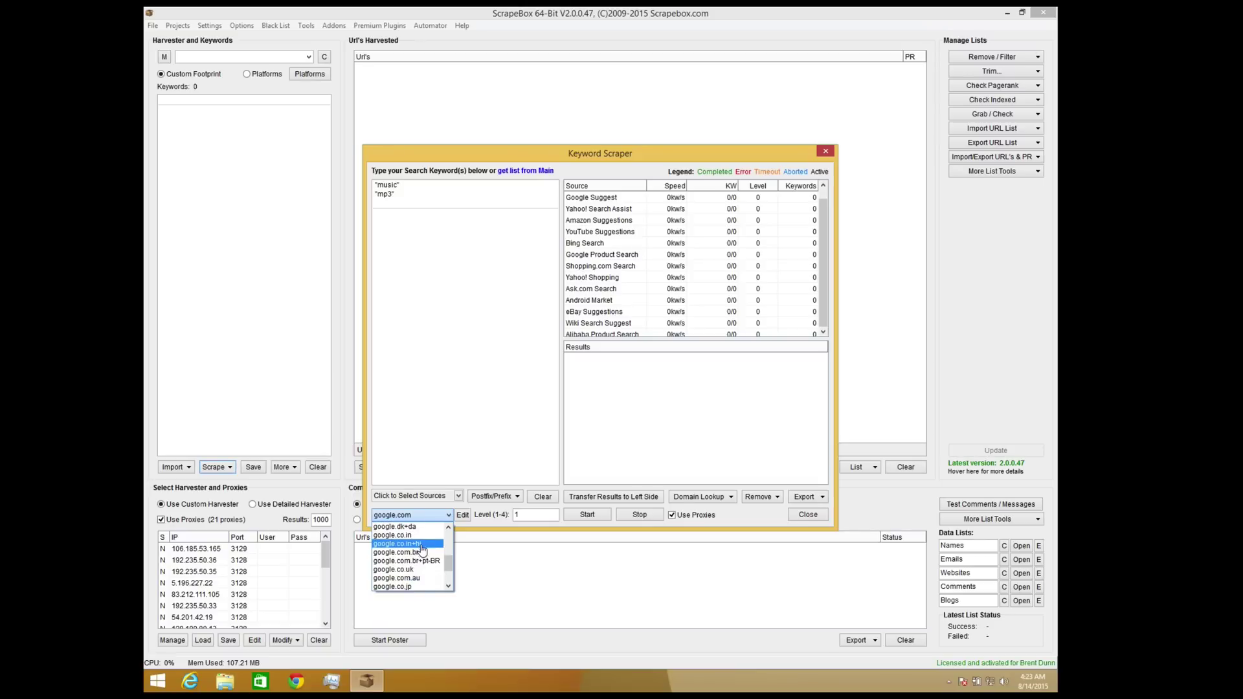
scroll(421, 564, down, 2)
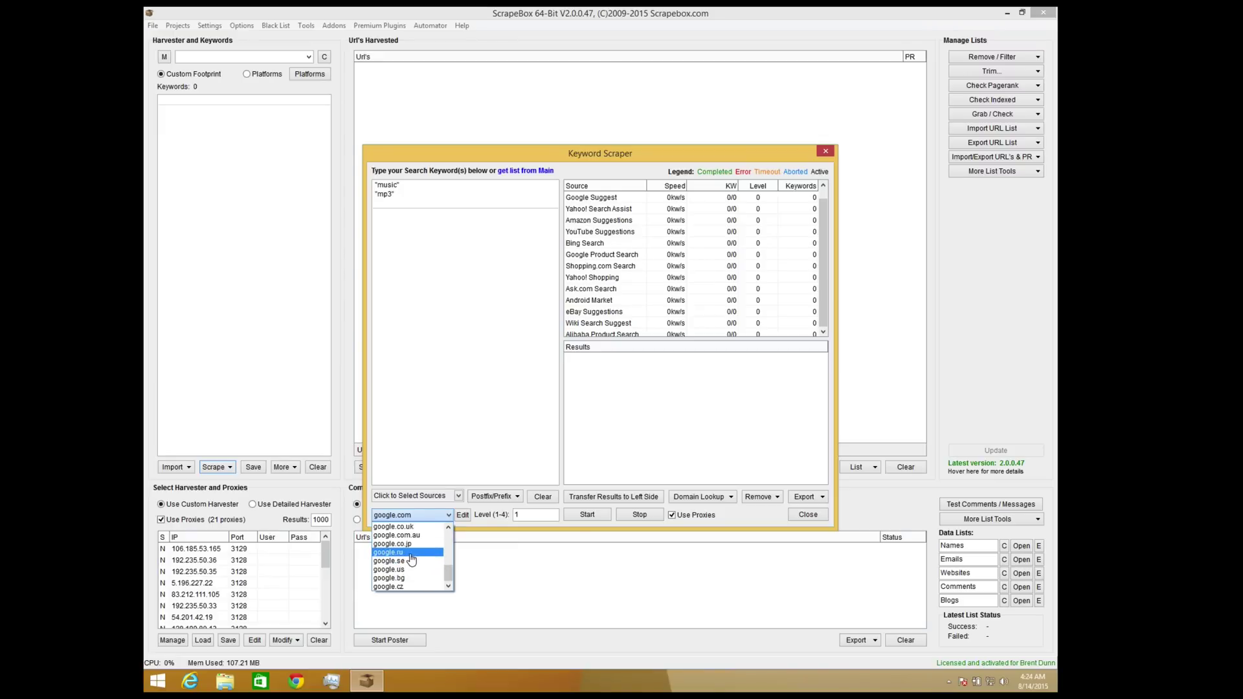
click(453, 454)
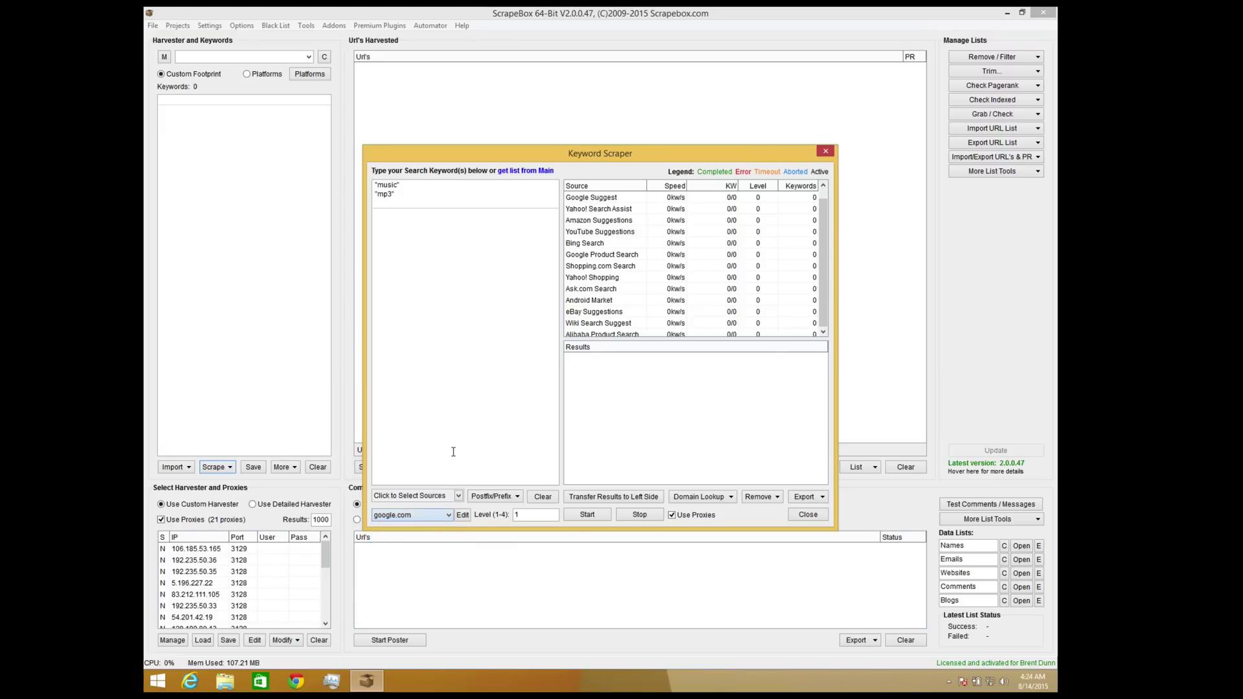
Run the keyword scraper for both search keywords on the listed suggestion sources.
click(598, 516)
drag(831, 248, 832, 206)
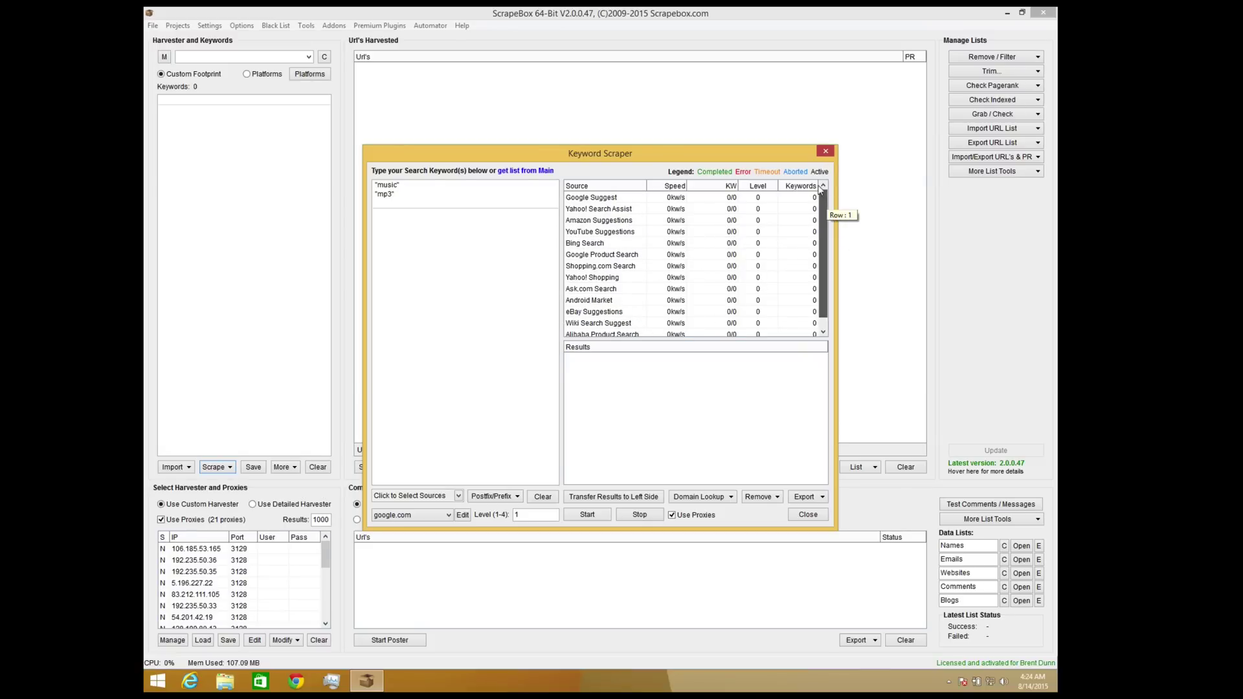
click(592, 516)
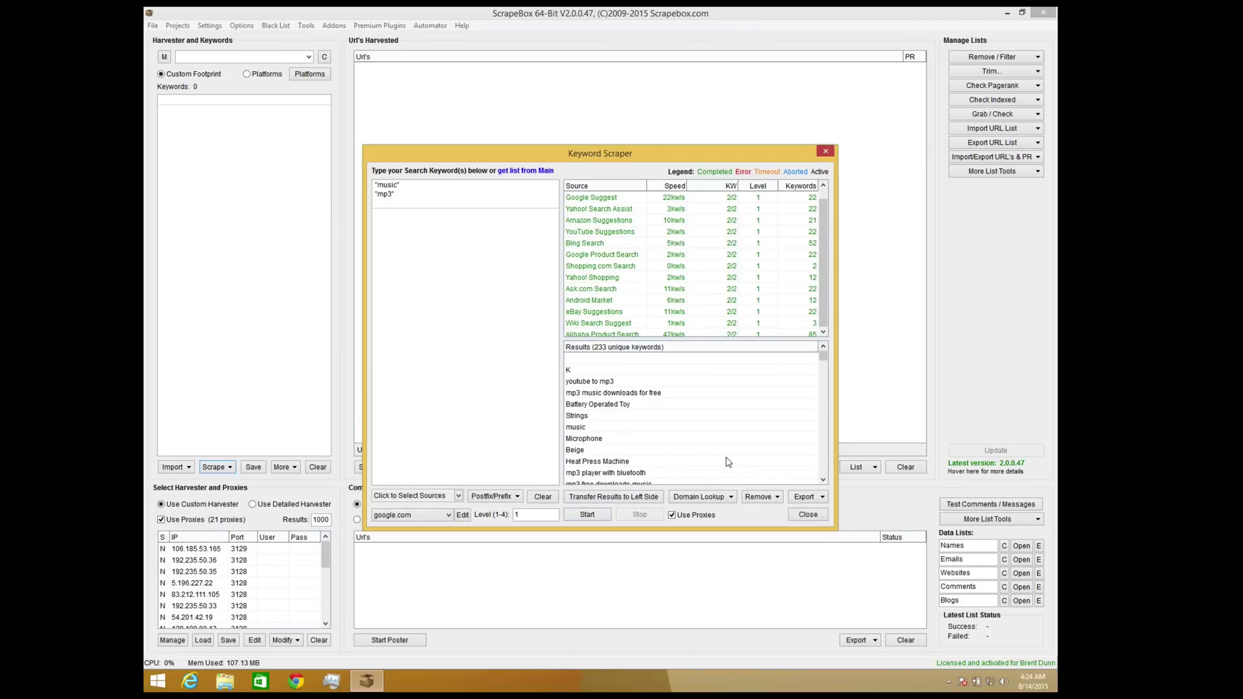
Transfer the scraped keyword results into the scraper's search keyword list.
mouse_move(823, 356)
mouse_down()
mouse_move(826, 406)
mouse_move(826, 355)
mouse_up()
key(ctrl+a)
click(626, 497)
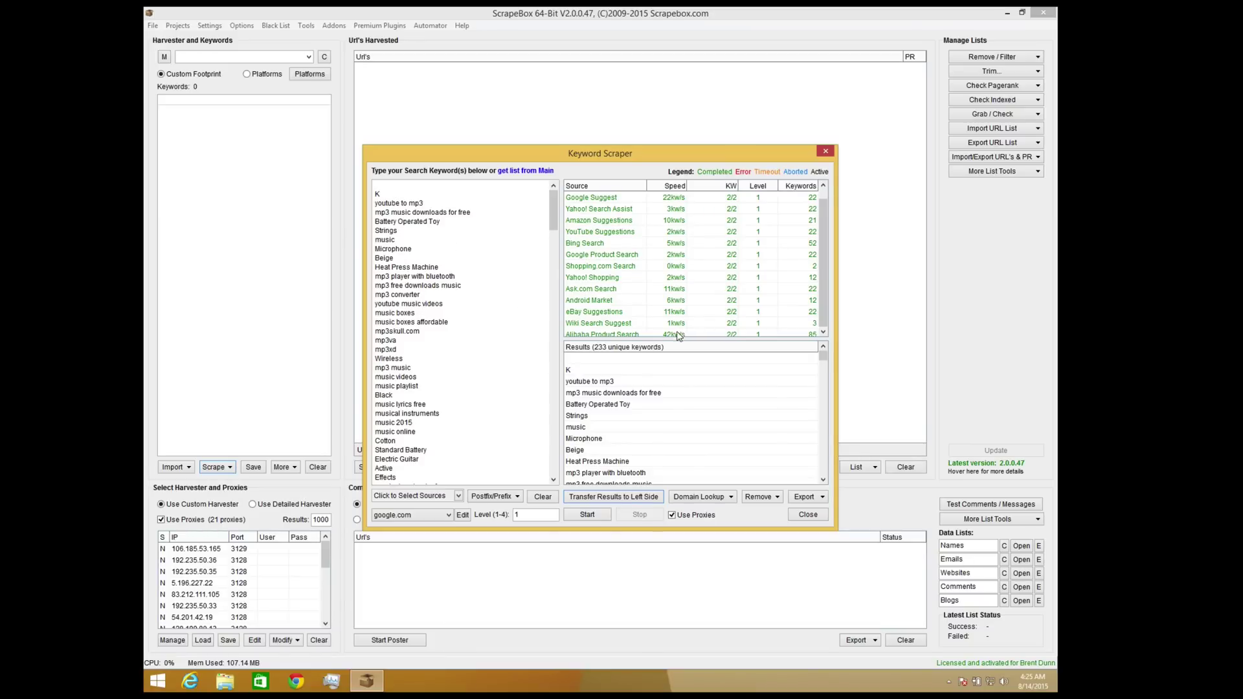
Save all scraped keywords to the main ScrapeBox keyword list and close the Keyword Scraper.
click(805, 497)
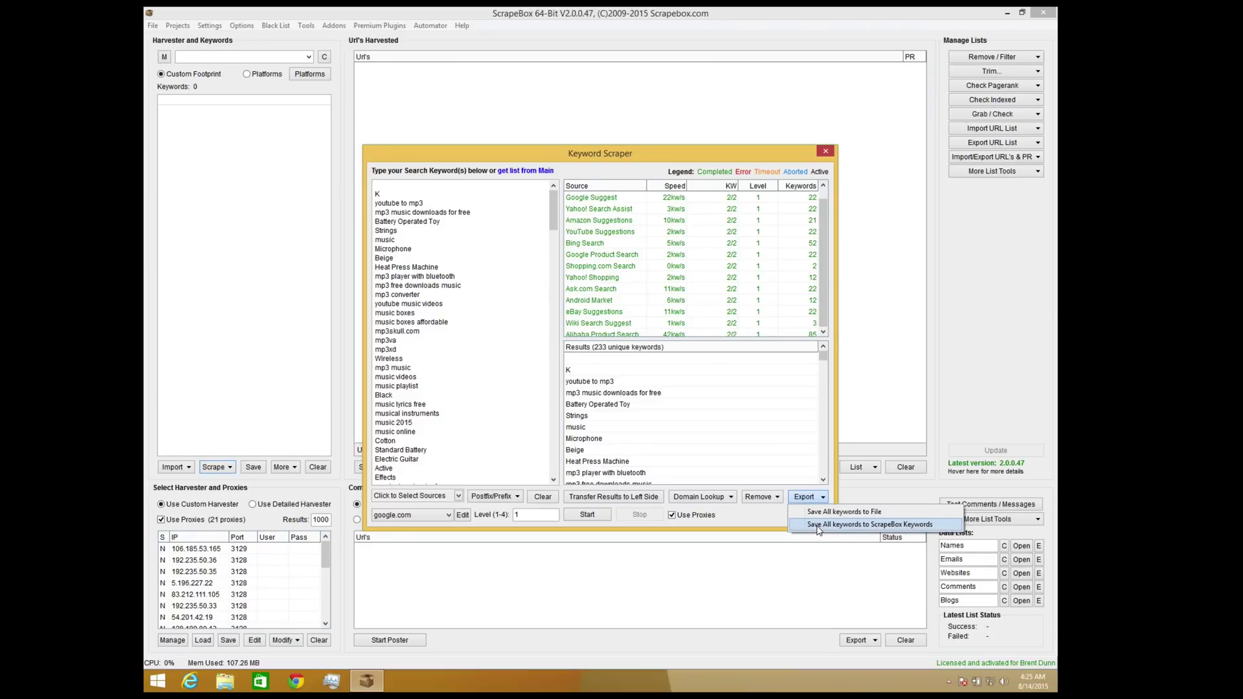
click(817, 530)
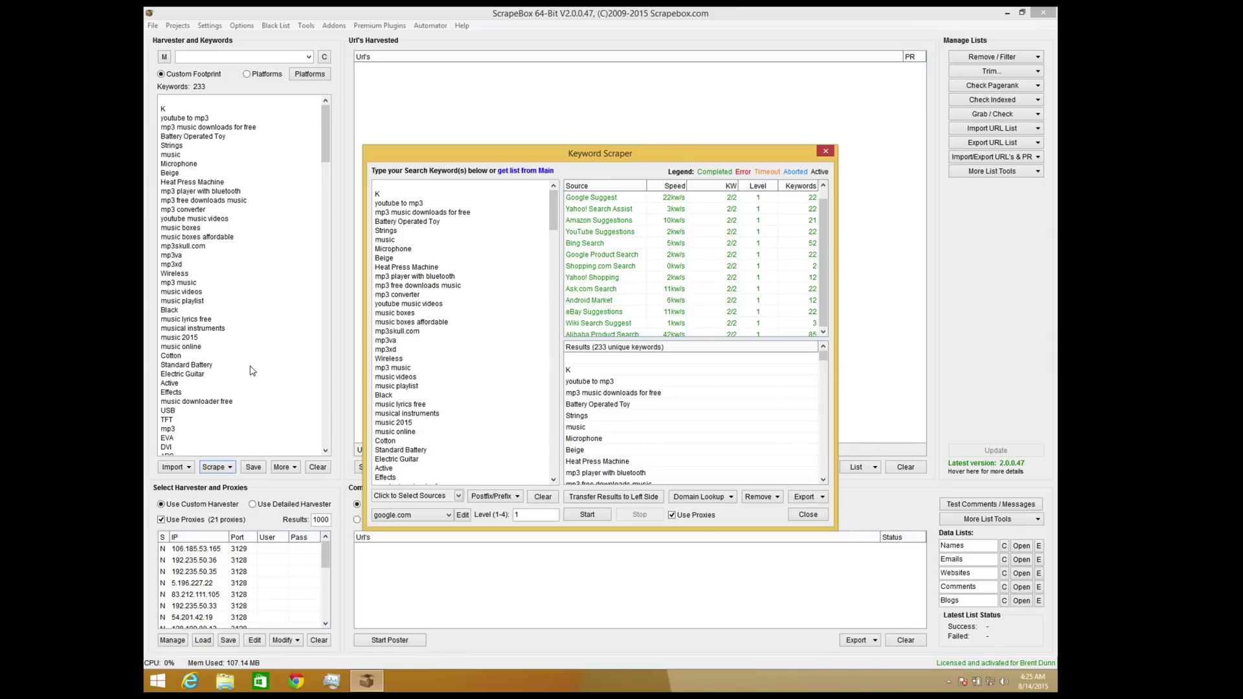
click(808, 516)
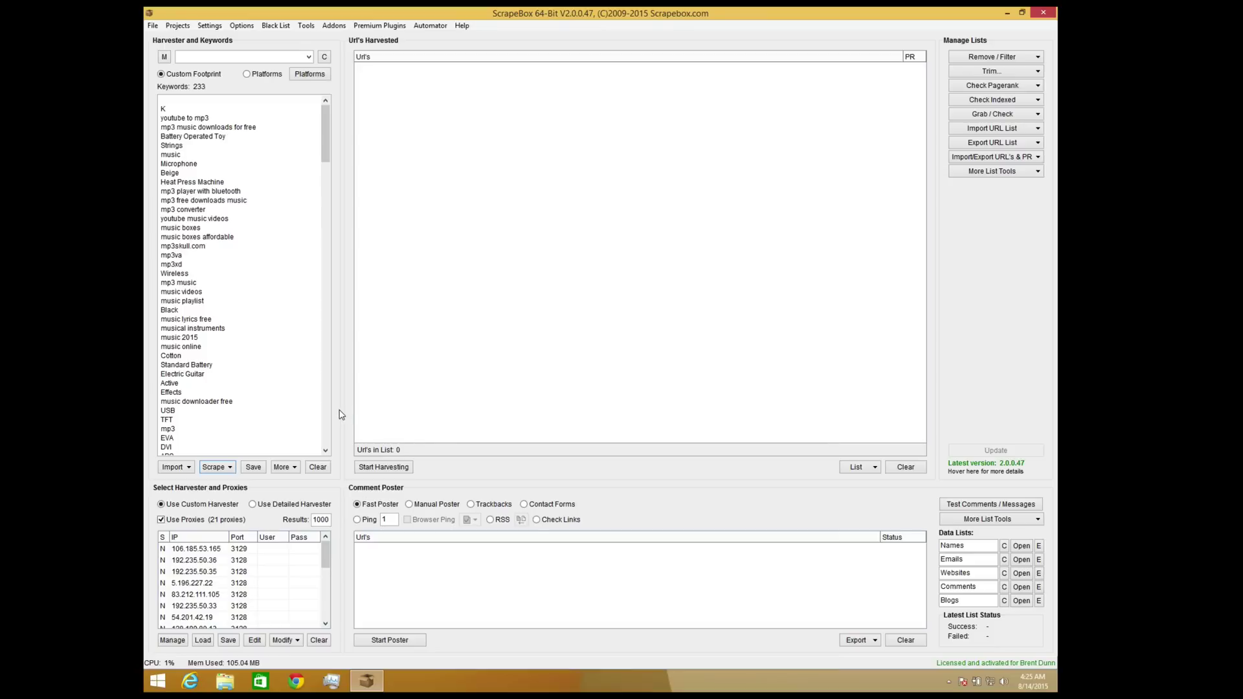
Harvest URLs for the keyword list with the Custom Harvester, using only Google as the search engine.
click(389, 469)
scroll(430, 445, down, 3)
click(340, 456)
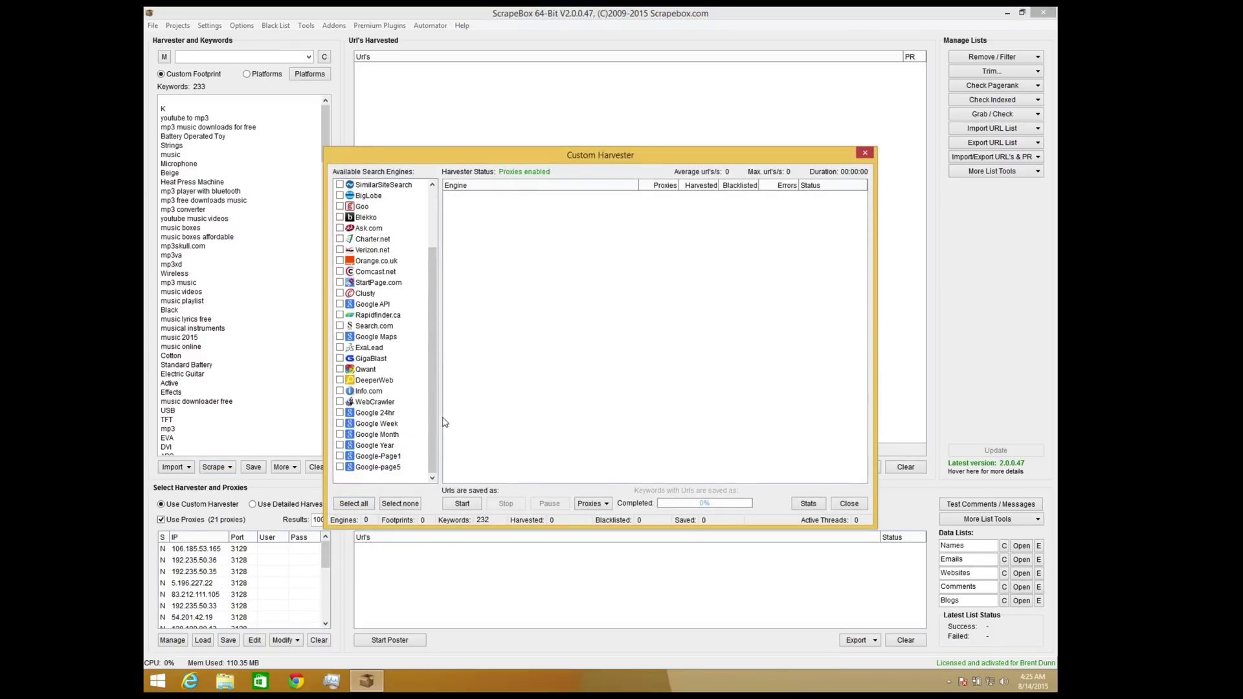
scroll(430, 418, up, 3)
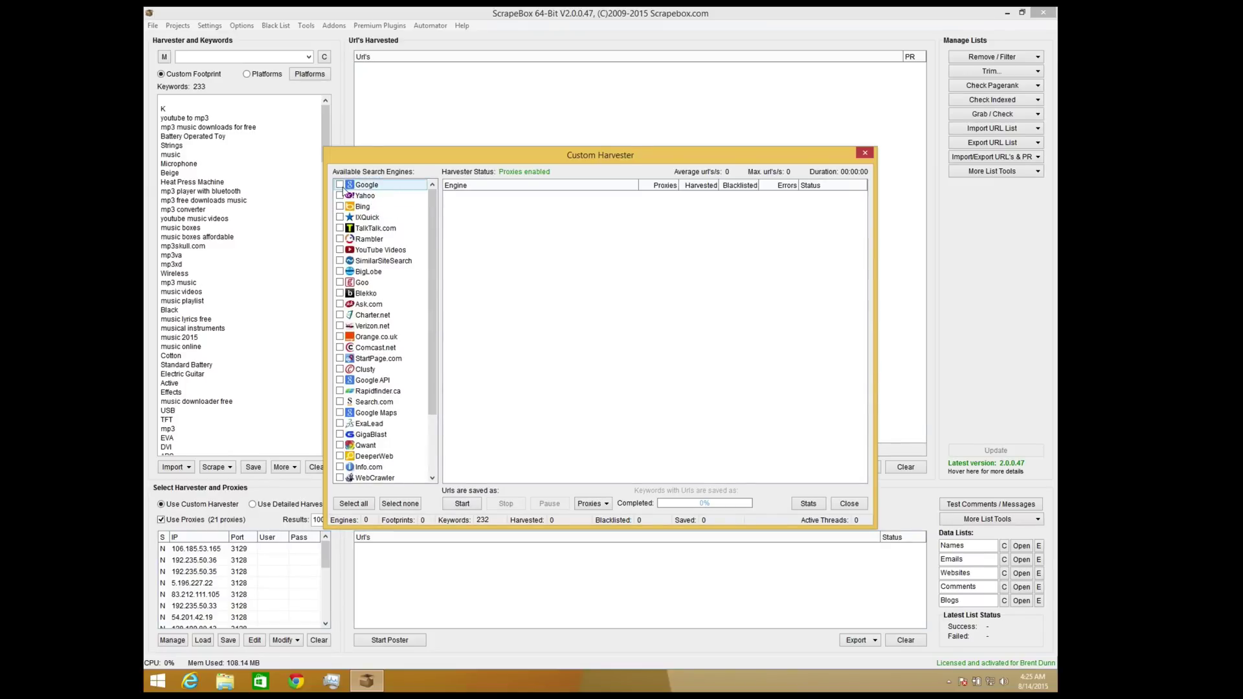
click(340, 186)
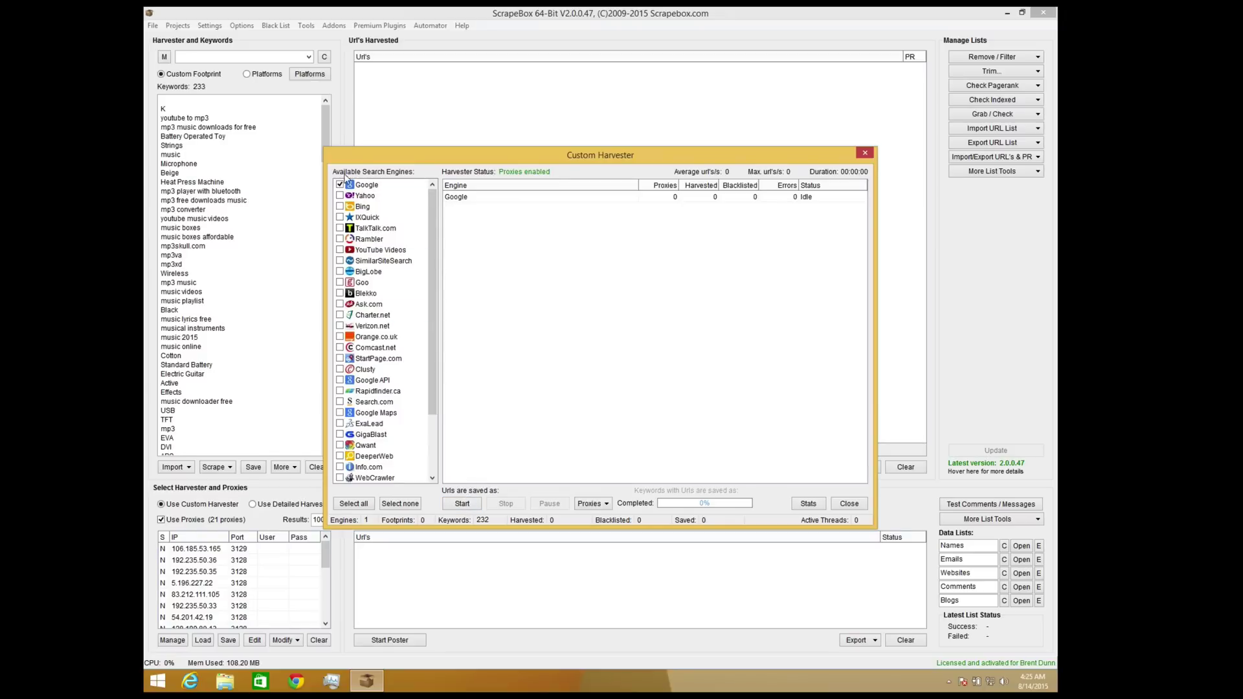
click(469, 503)
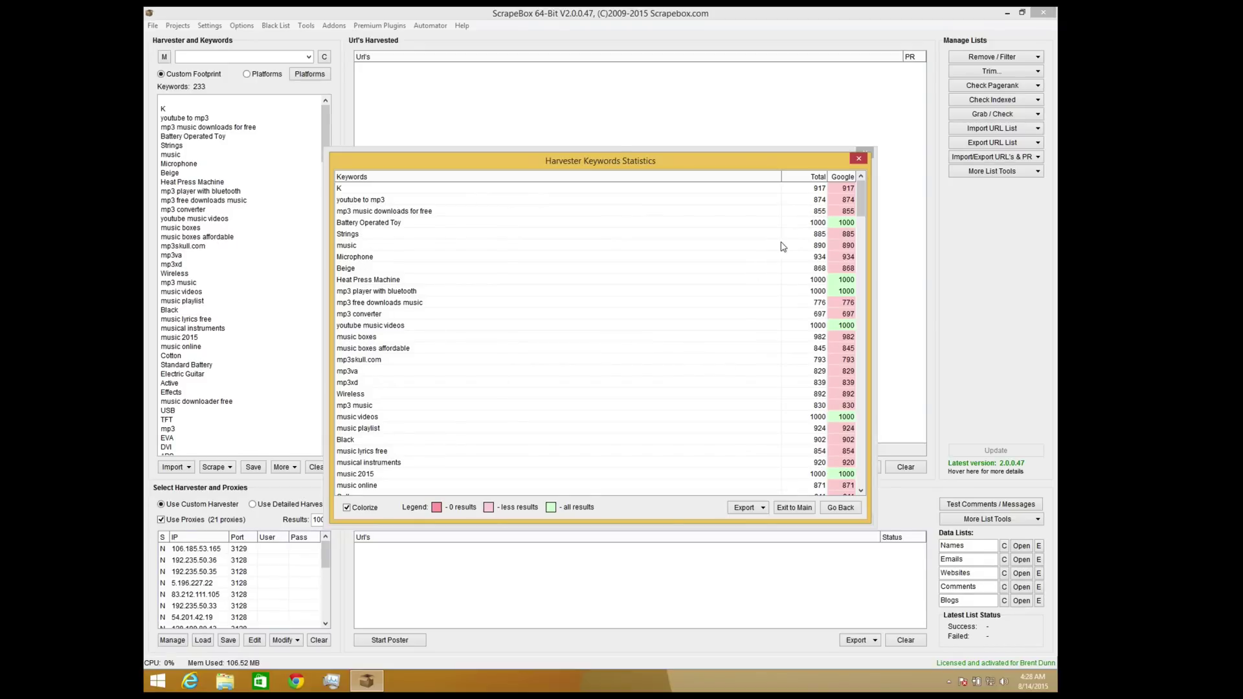
Review the result statistics per keyword and close the harvester to load the harvested URLs into the main list.
scroll(831, 268, down, 4)
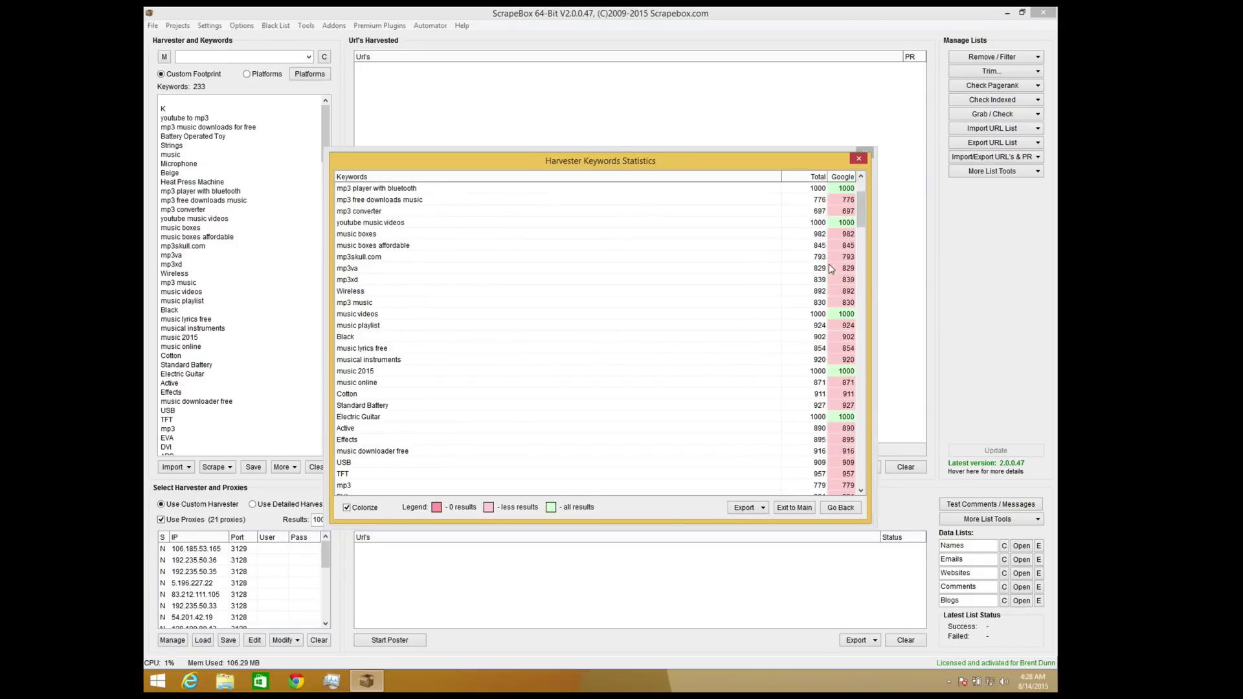
scroll(831, 268, up, 1)
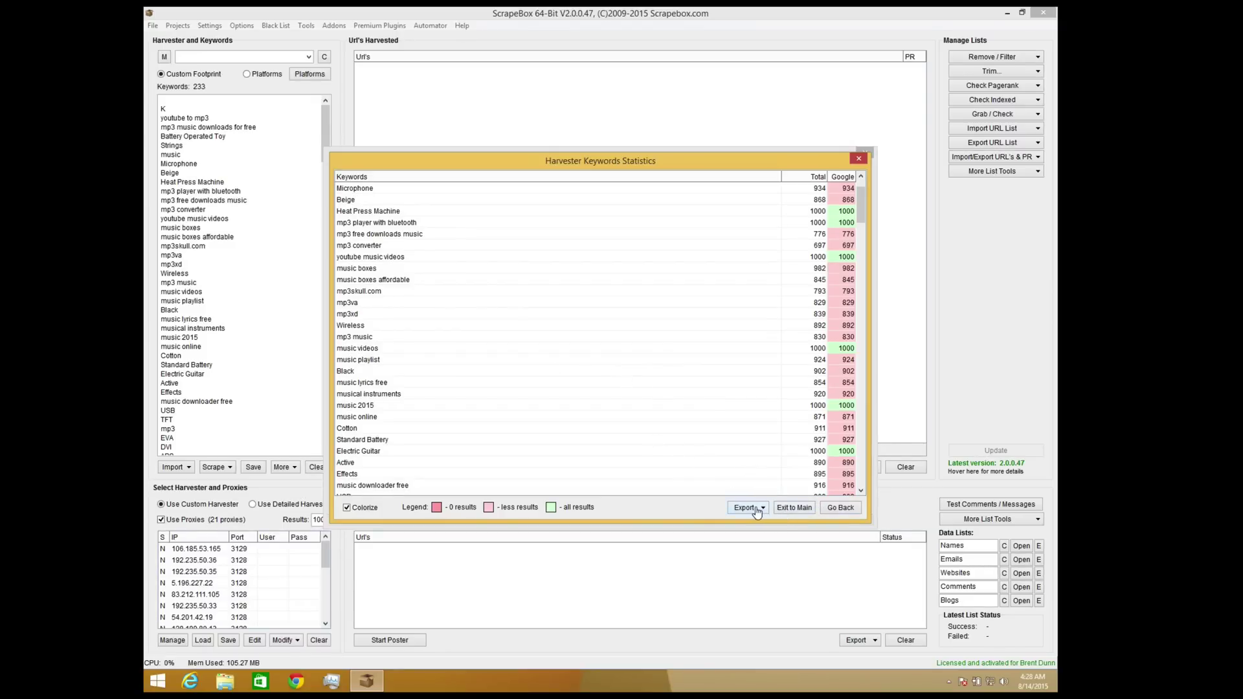
click(840, 509)
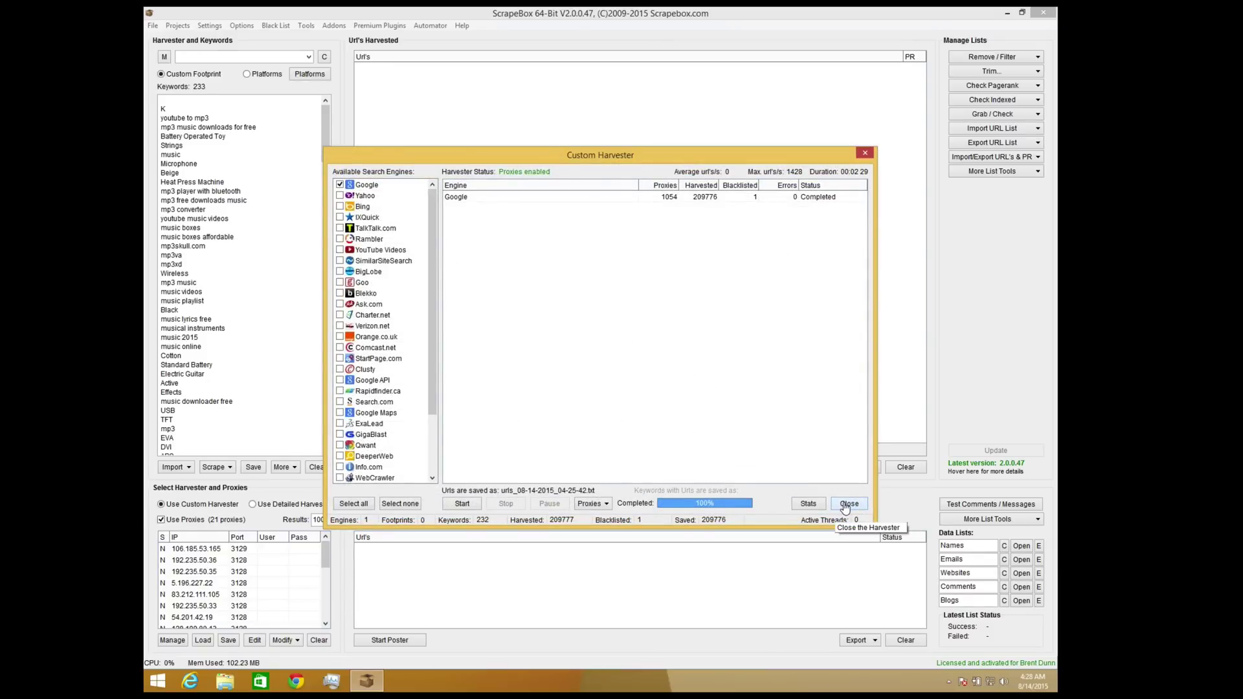
click(847, 503)
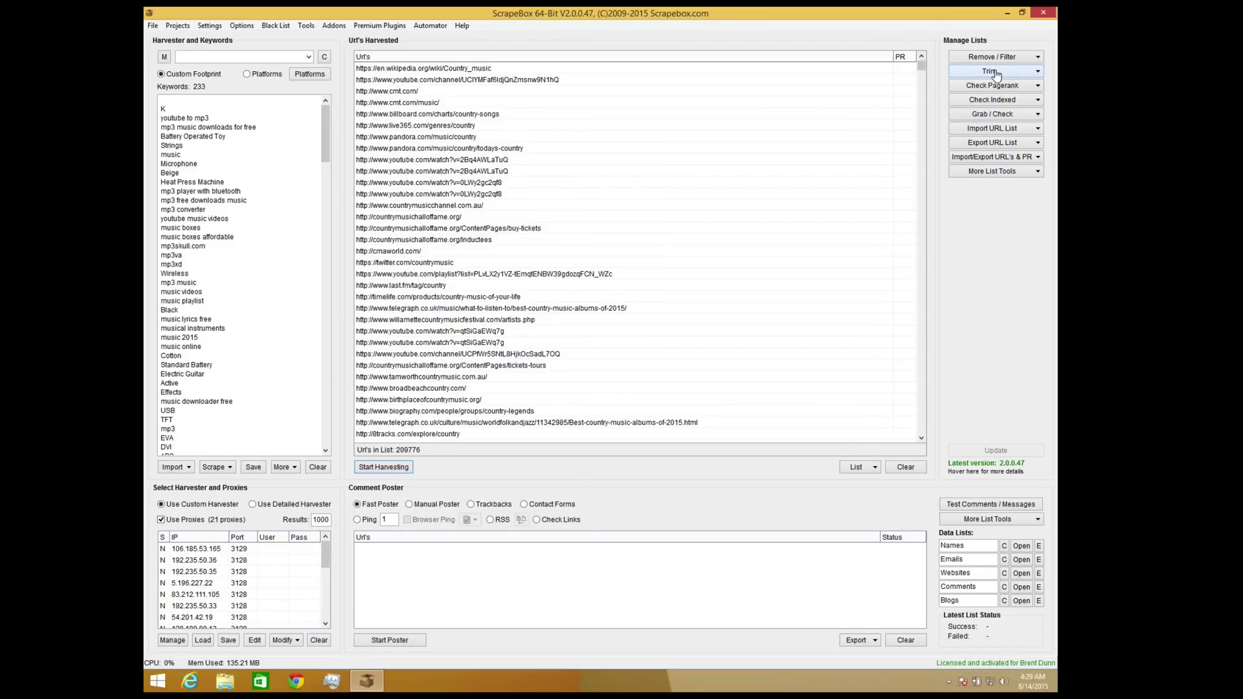
Trim all harvested URLs to root and remove the duplicate URLs from the list.
click(964, 76)
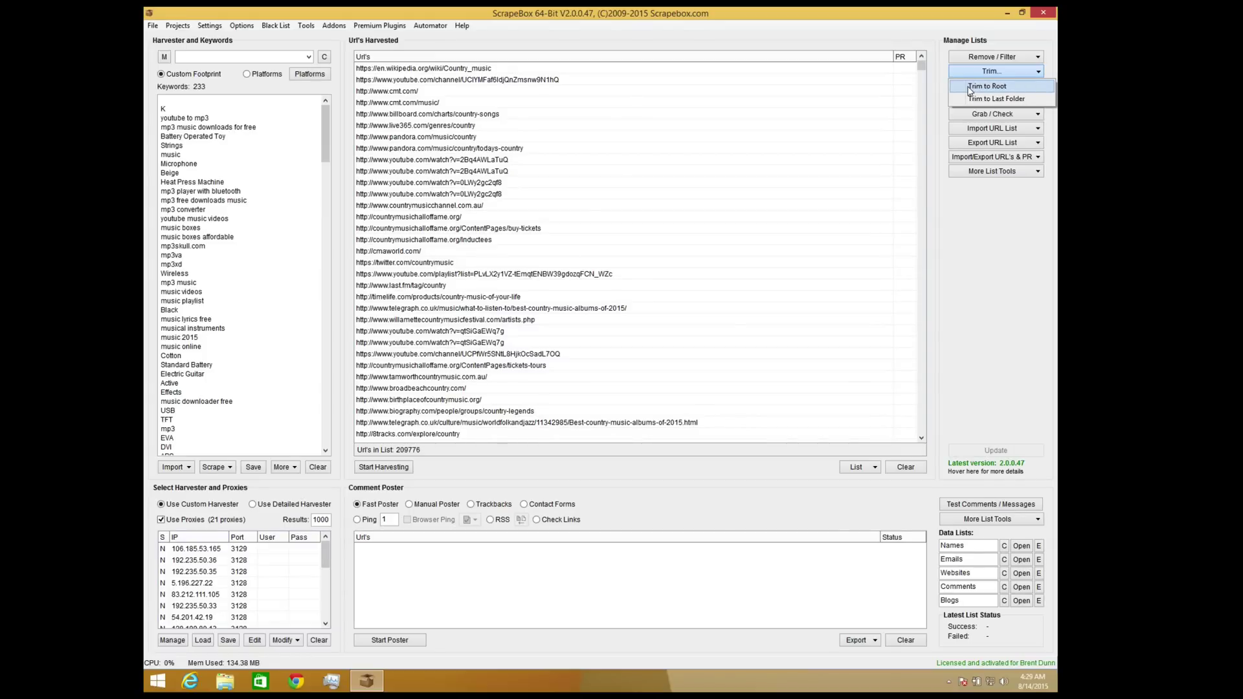
click(971, 88)
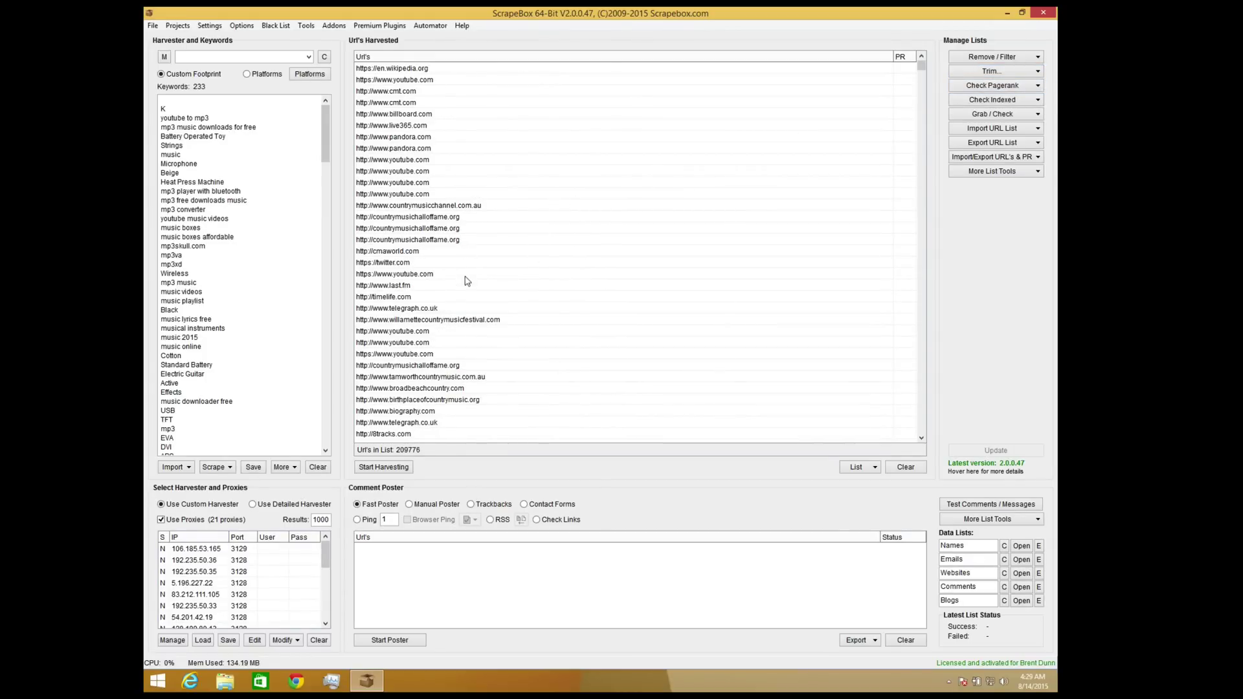
click(988, 57)
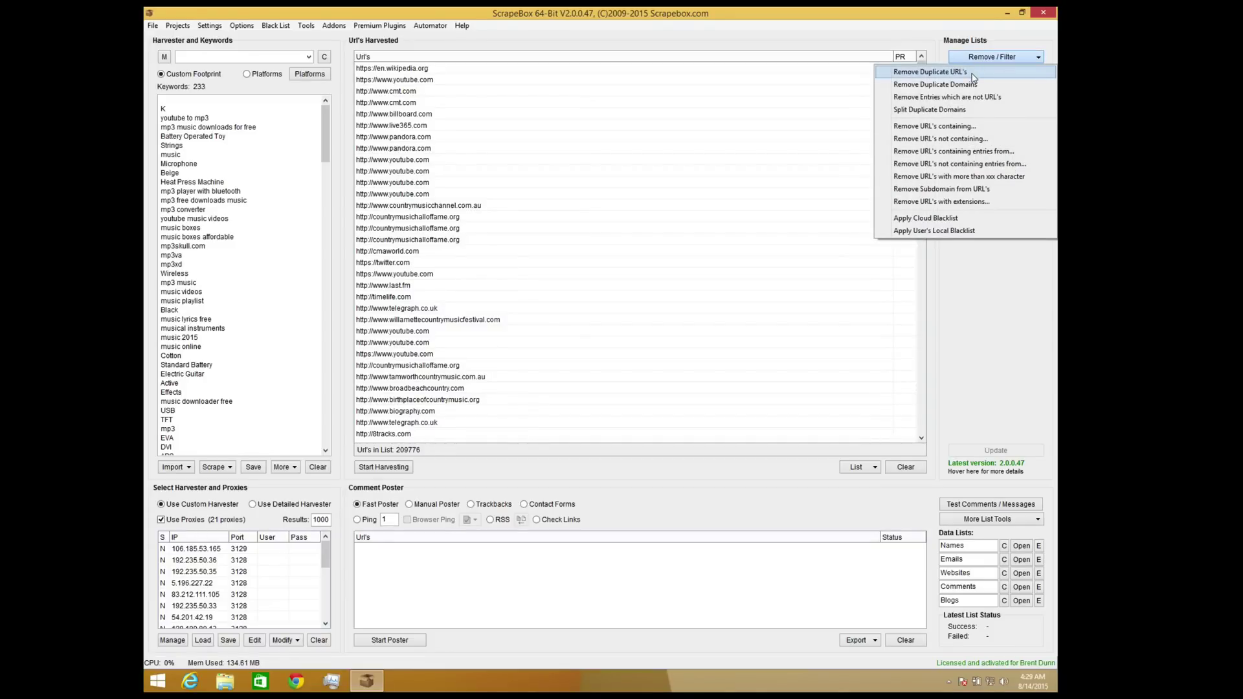
click(974, 73)
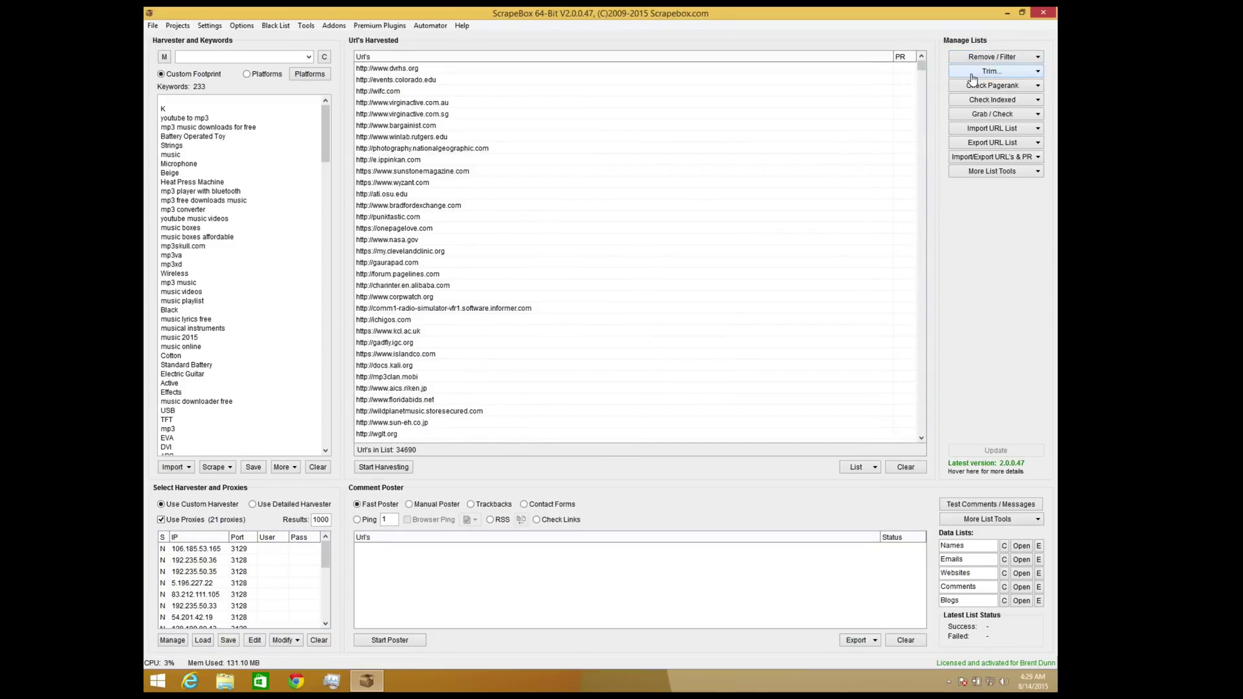
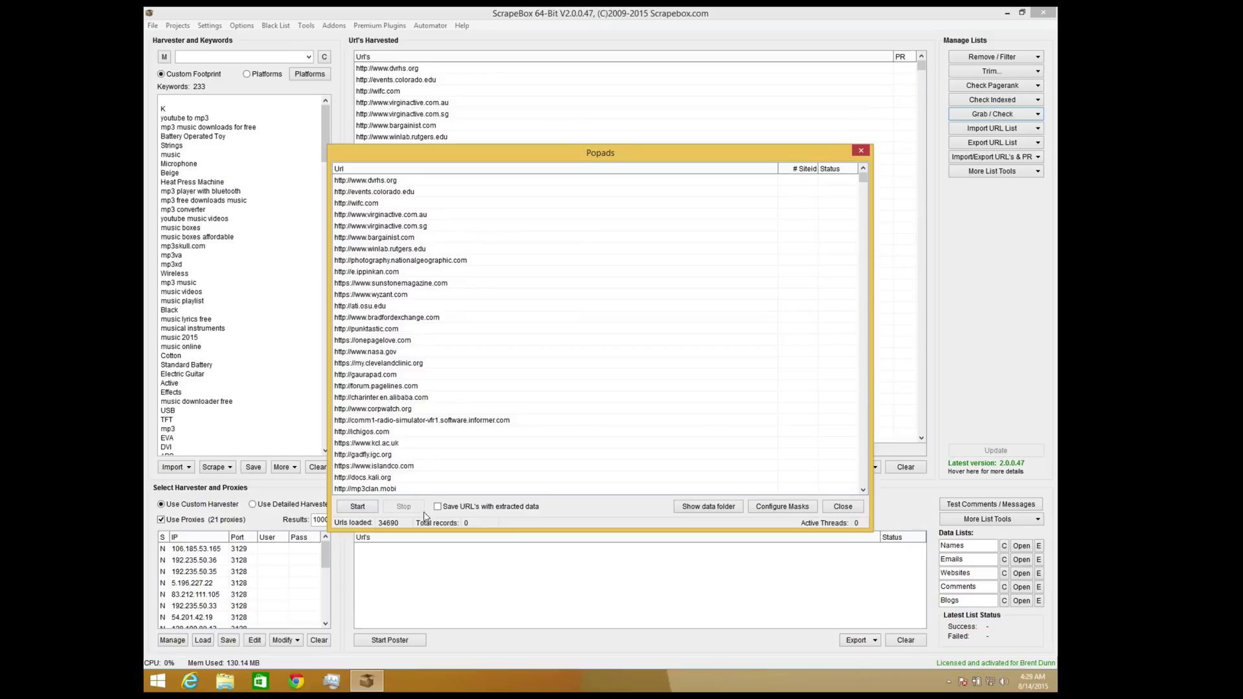
Enable saving URLs with the extracted data and start the Popads grabber on the loaded URLs.
click(438, 511)
click(357, 509)
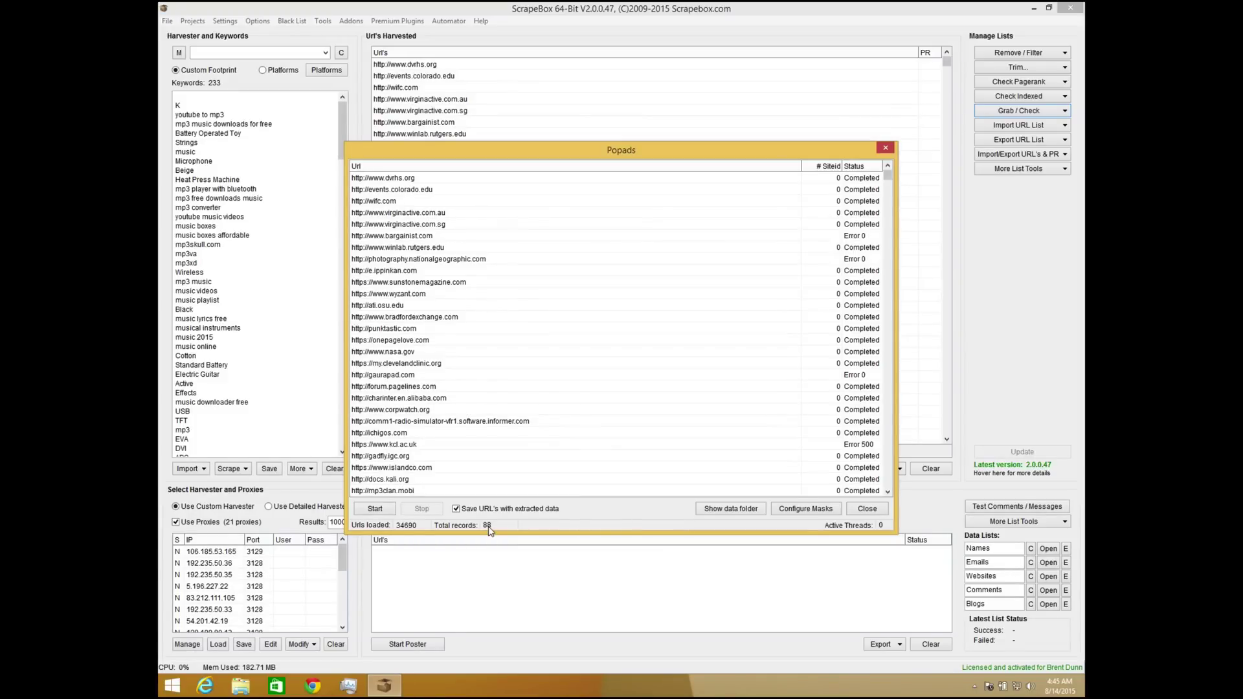
Open the Popads data folder and examine the sites and IDs in the 08-14-2015_04-30-08 text file, closing the file and minimizing the folder.
click(733, 509)
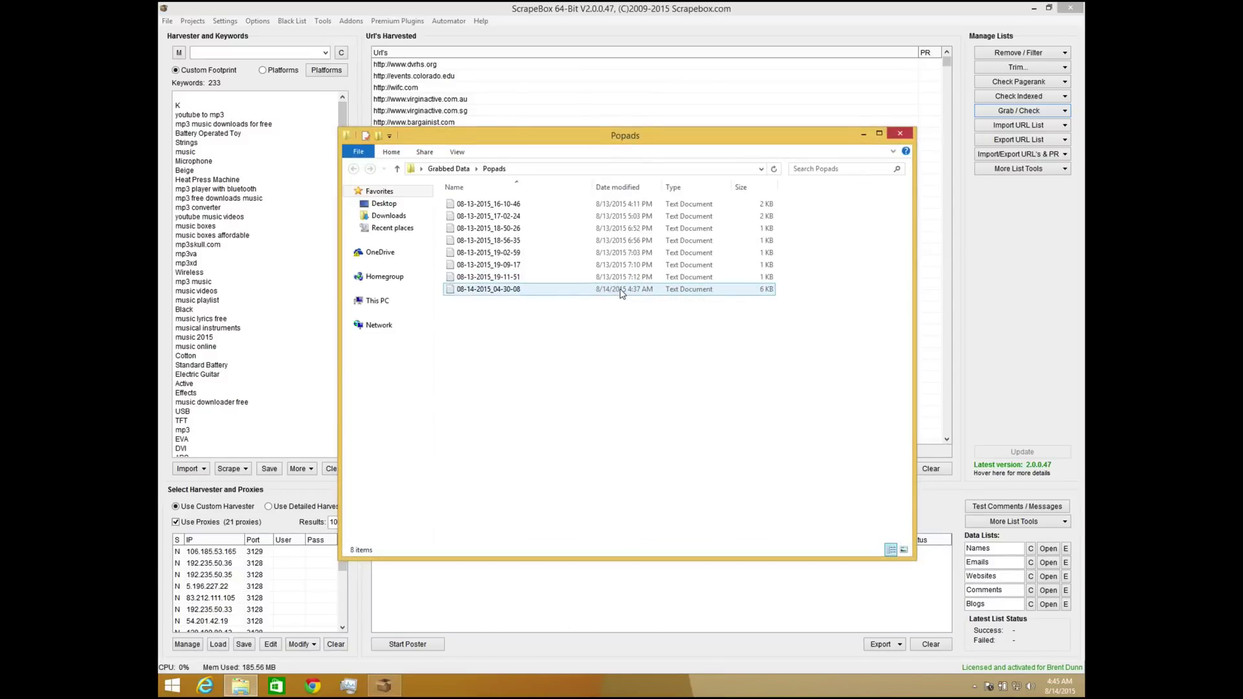
double_click(519, 292)
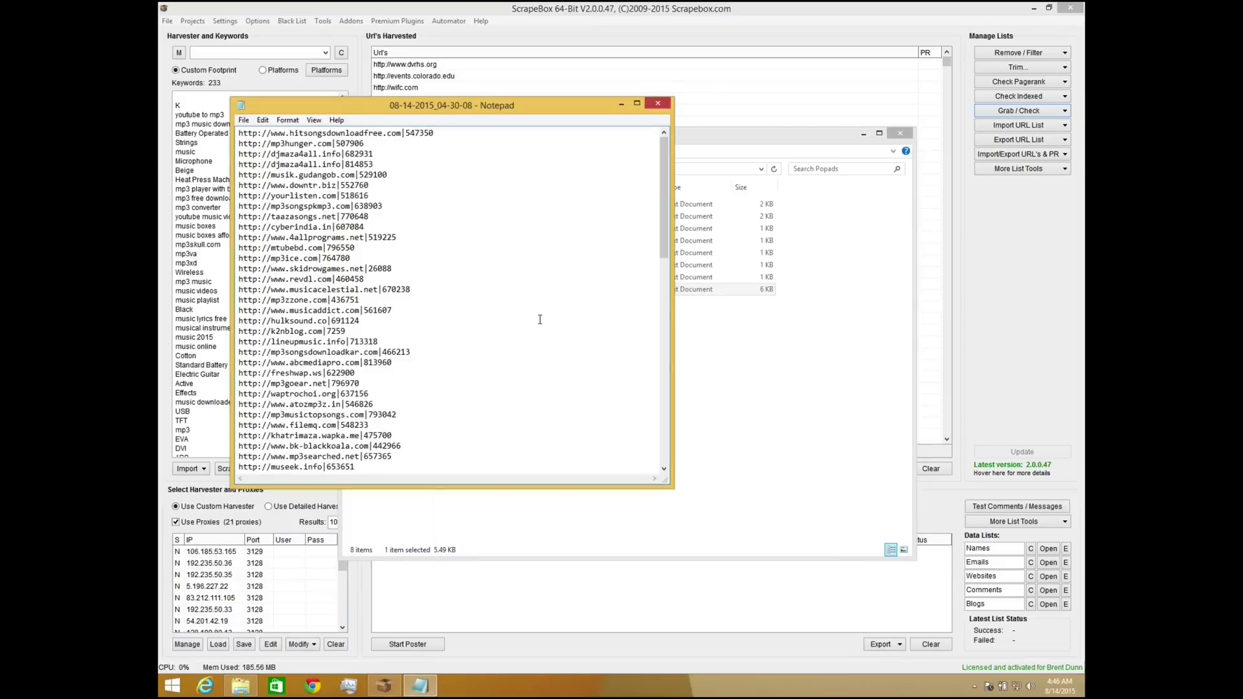
drag(668, 255, 629, 222)
drag(405, 133, 439, 133)
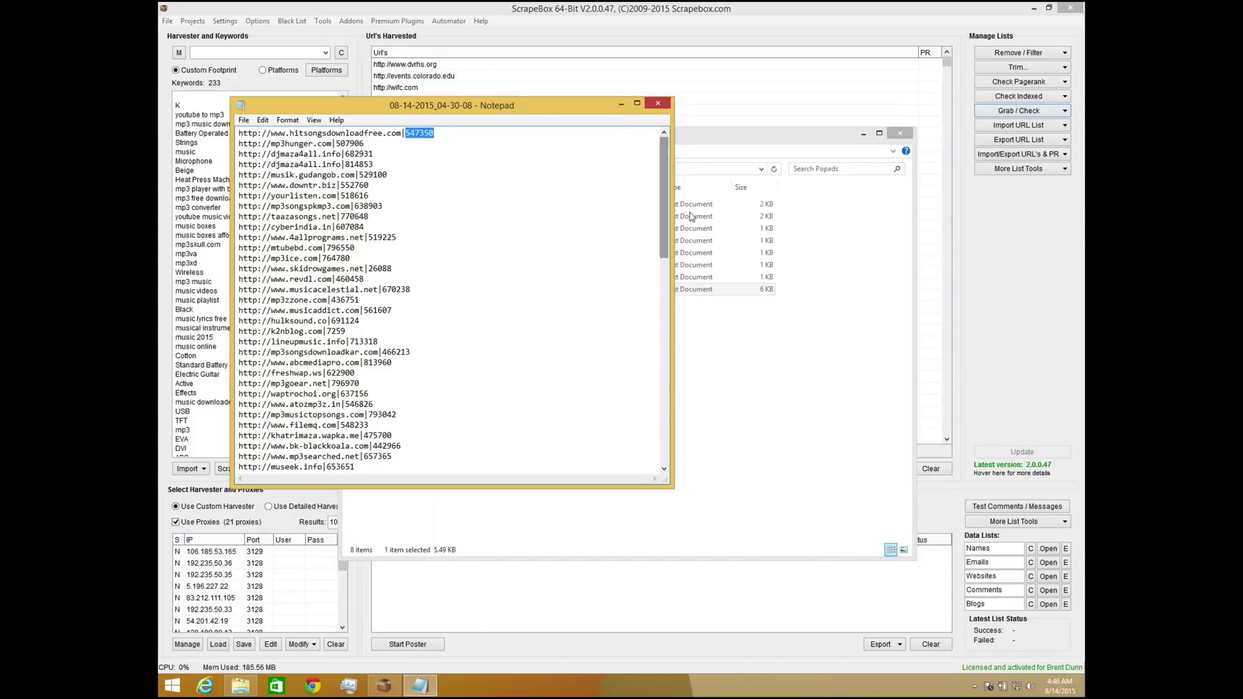
click(657, 103)
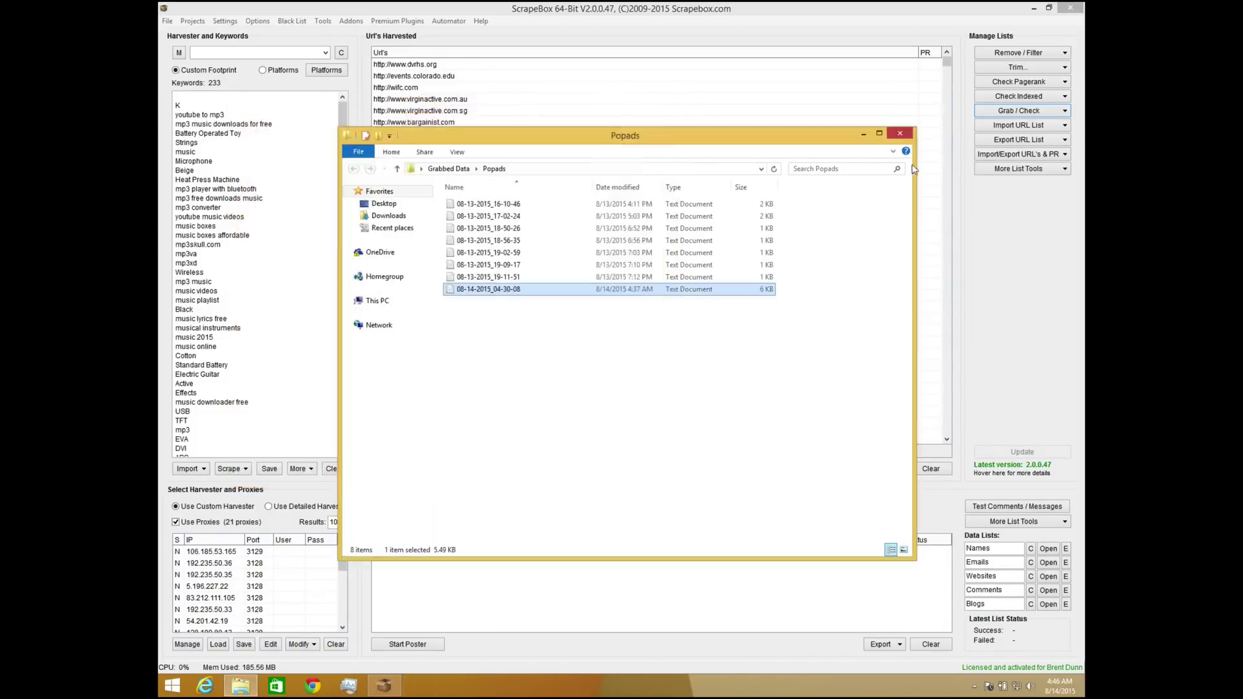
click(863, 135)
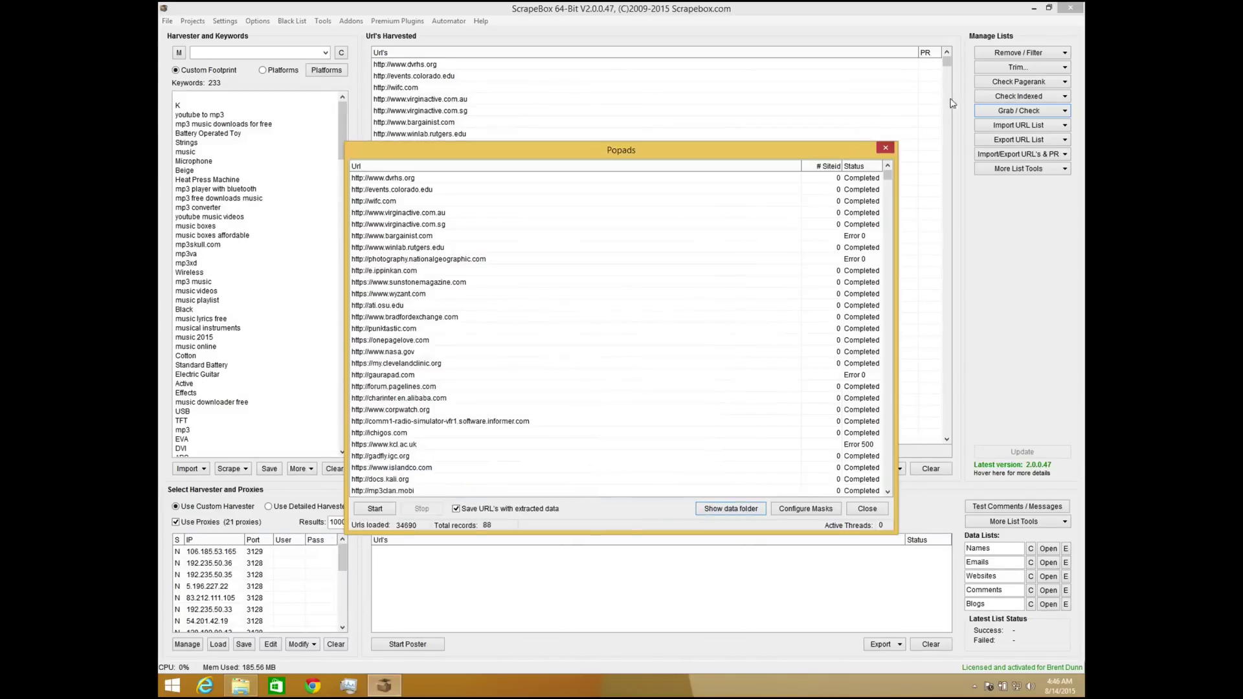
Close the Popads results and start a new custom grabber with menu entry Popads2, folder Popads and dialog caption Popads Started.
click(885, 148)
click(1050, 111)
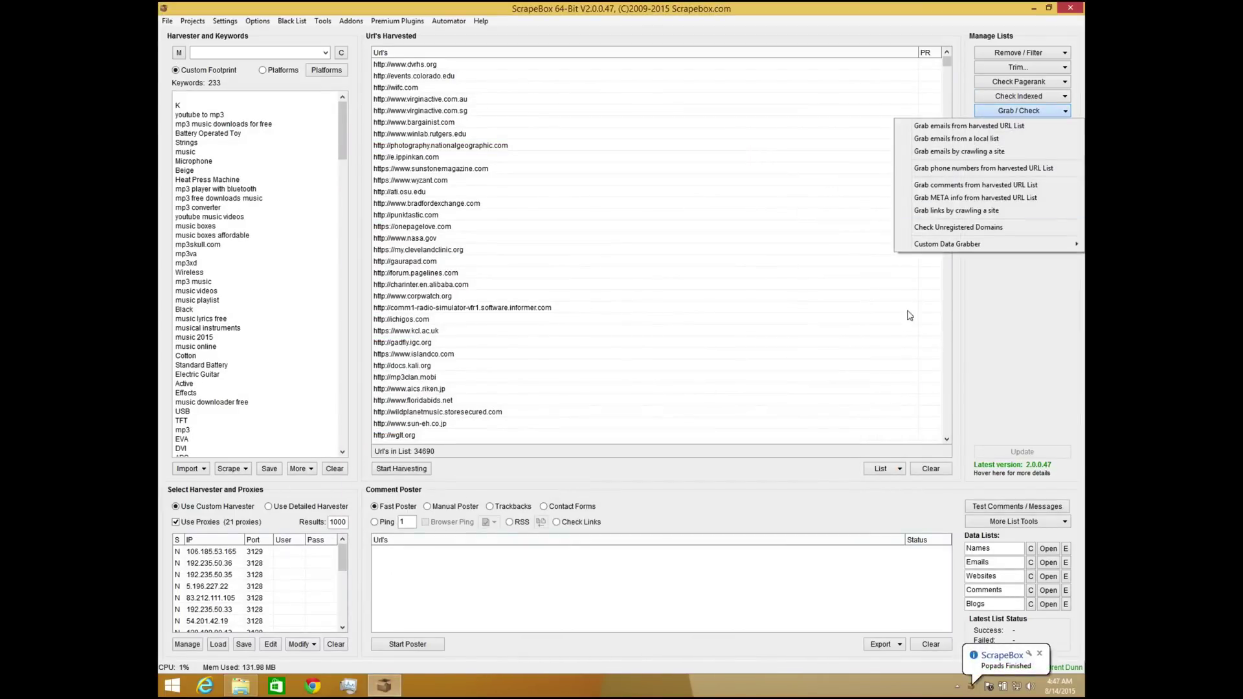
mouse_move(939, 245)
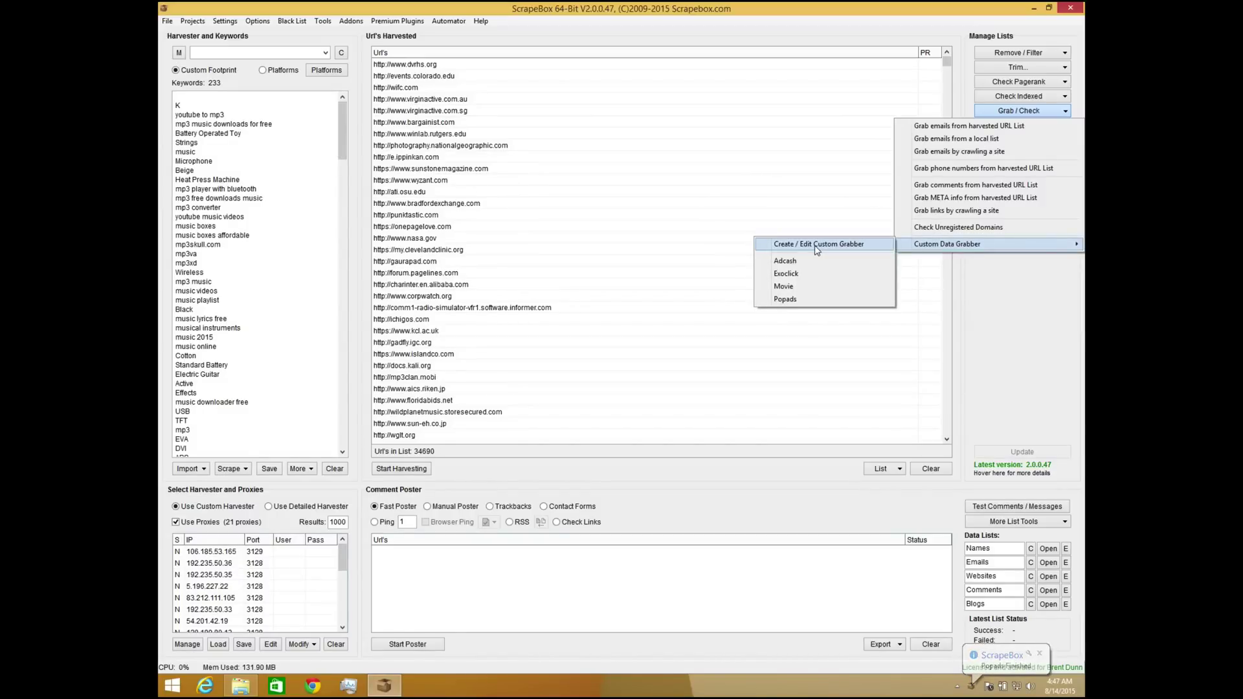
click(817, 244)
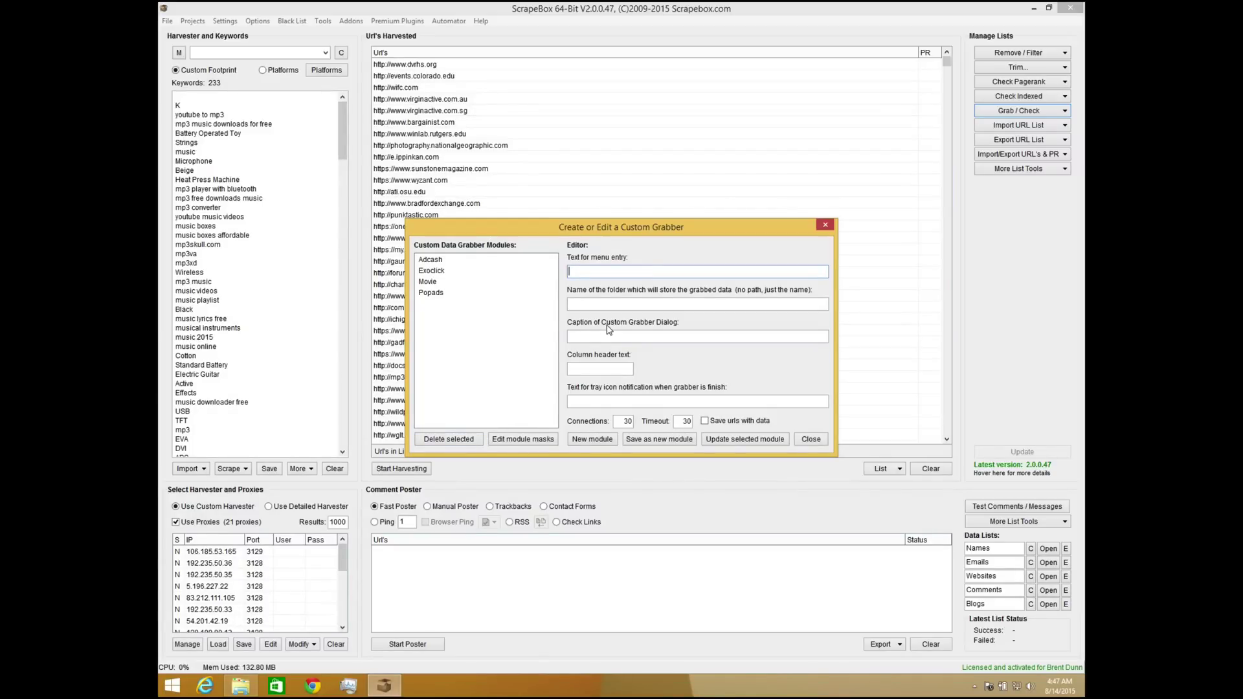
text(Popads2)
key(Tab)
text(Pop)
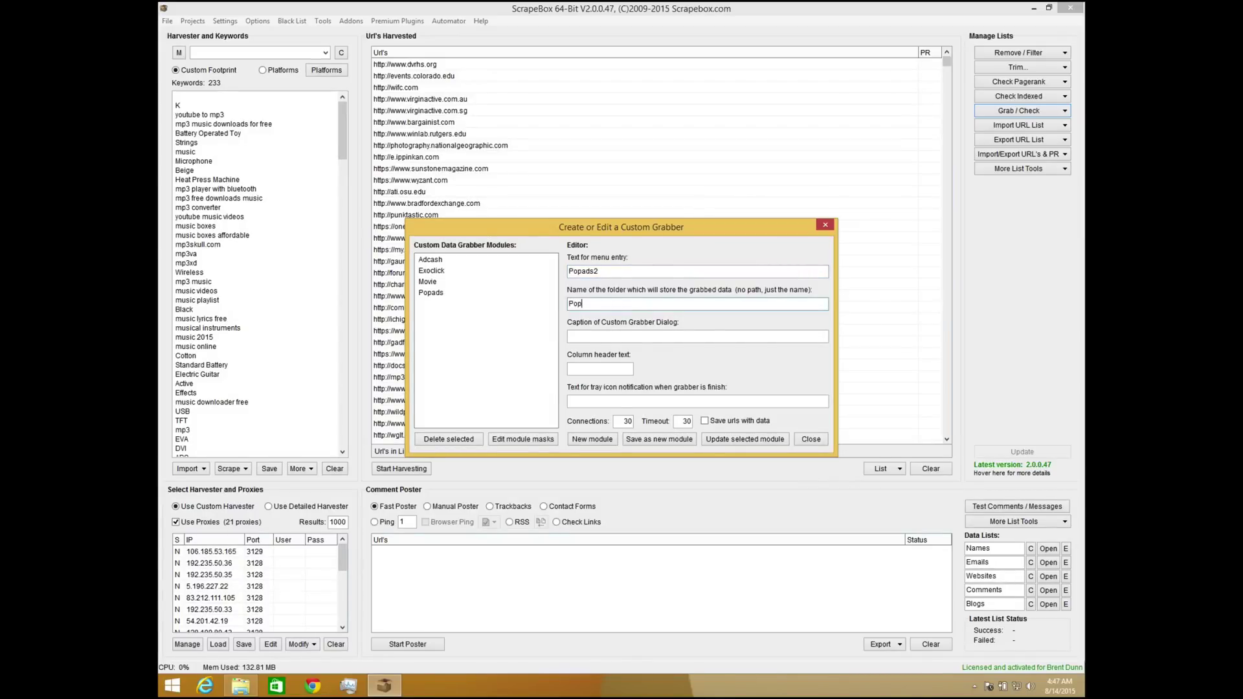
text(ads)
key(Tab)
text(Popads Started)
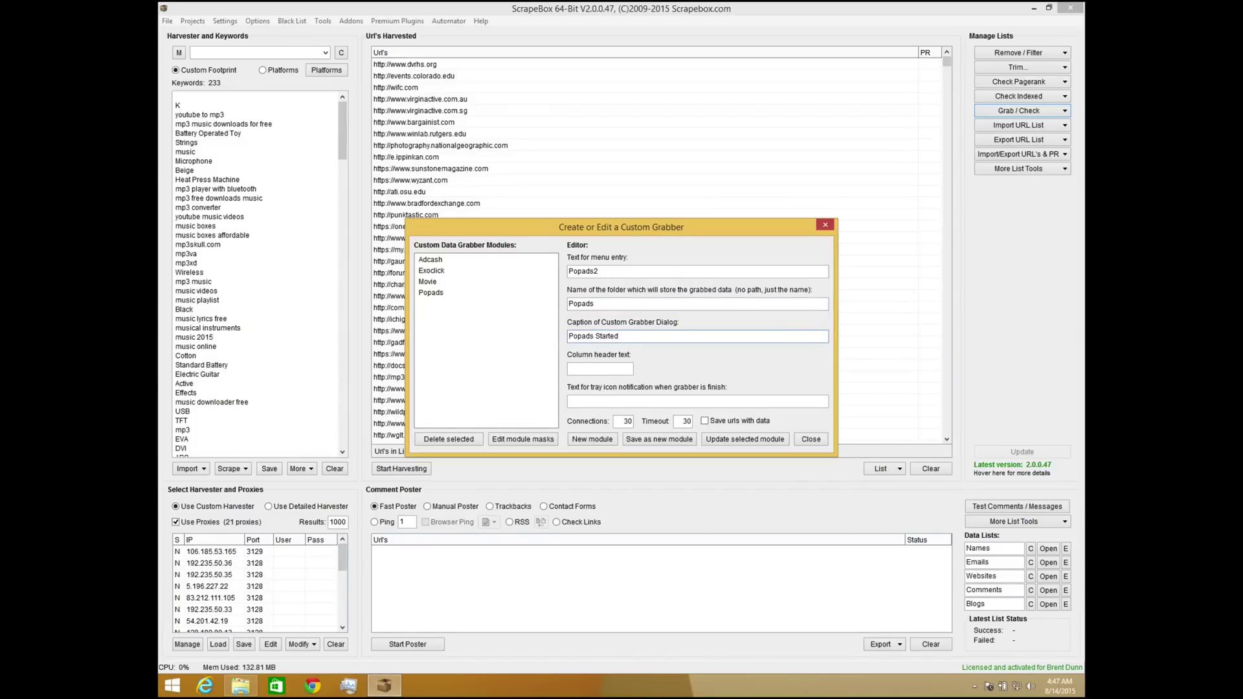
Set the grabber's column header to "# of Popads" and its finish notification text to "Popads finished".
key(Tab)
text(# of Popads)
click(585, 400)
text(Po)
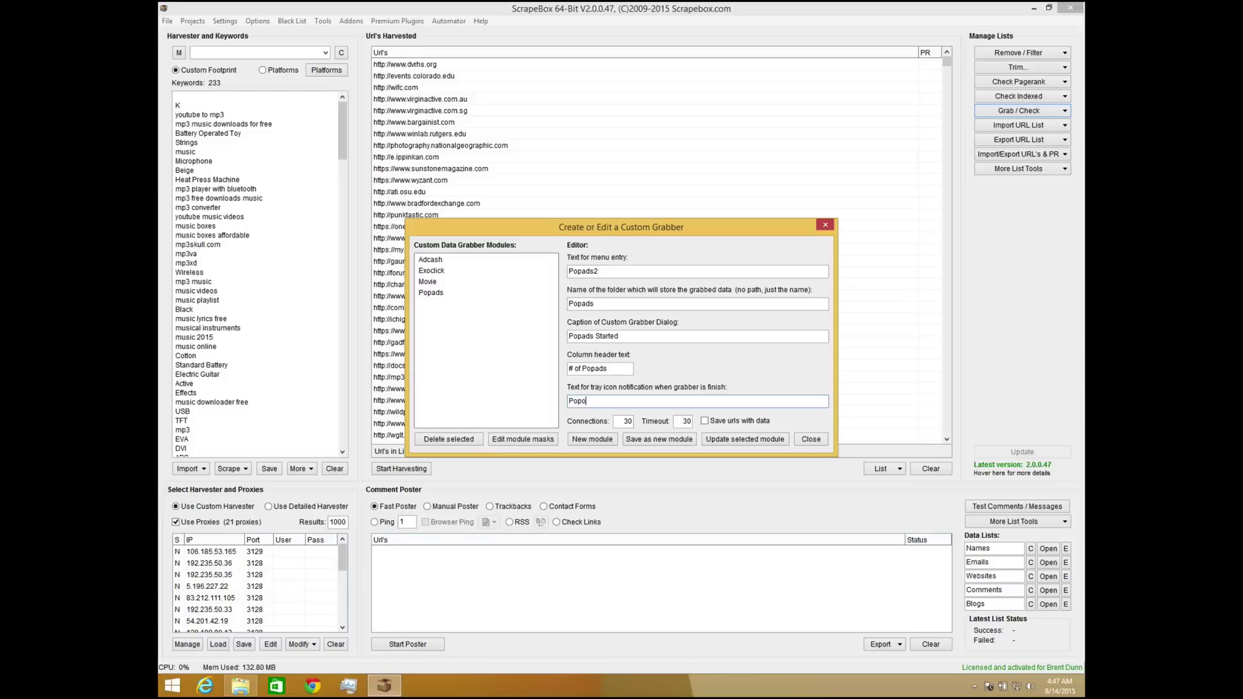
text(pads finsih)
key(BackSpace)
text(ished)
Enable saving URLs with the data, set the connections to 50 and save the grabber as a new module.
click(705, 421)
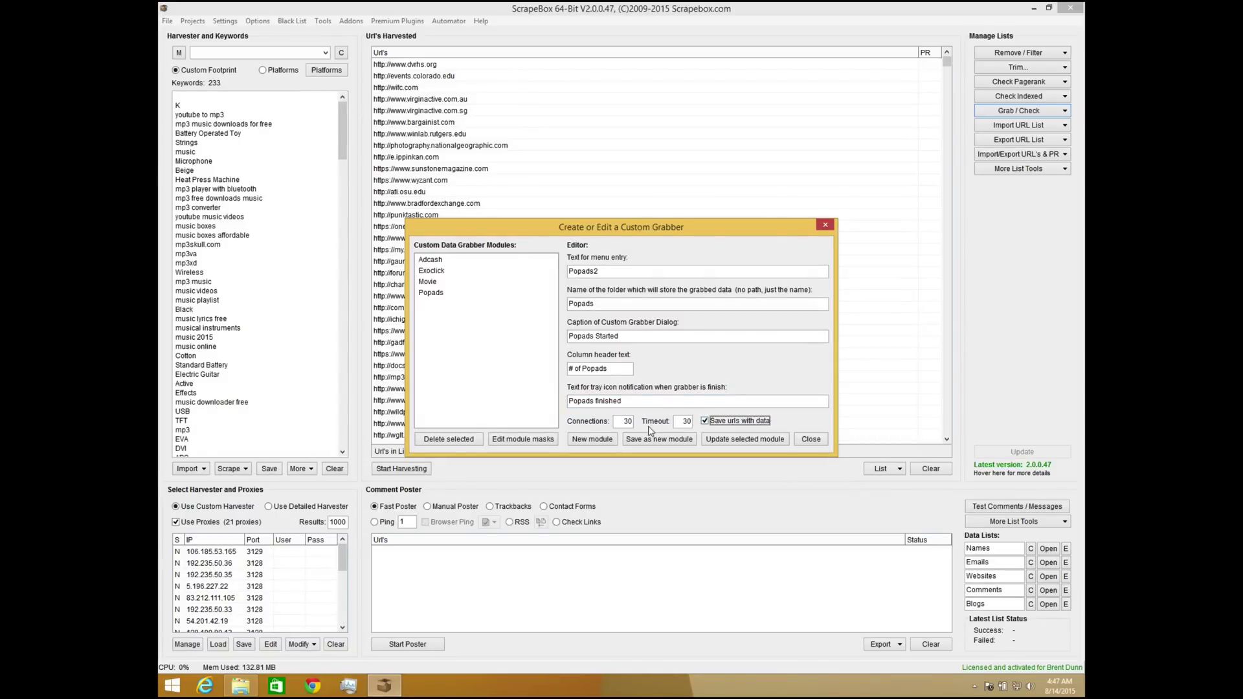
double_click(625, 422)
click(628, 421)
key(BackSpace)
click(659, 440)
Open the mask configuration of the Popads2 module and enter the mask name SiteID with example data 345634.
click(478, 308)
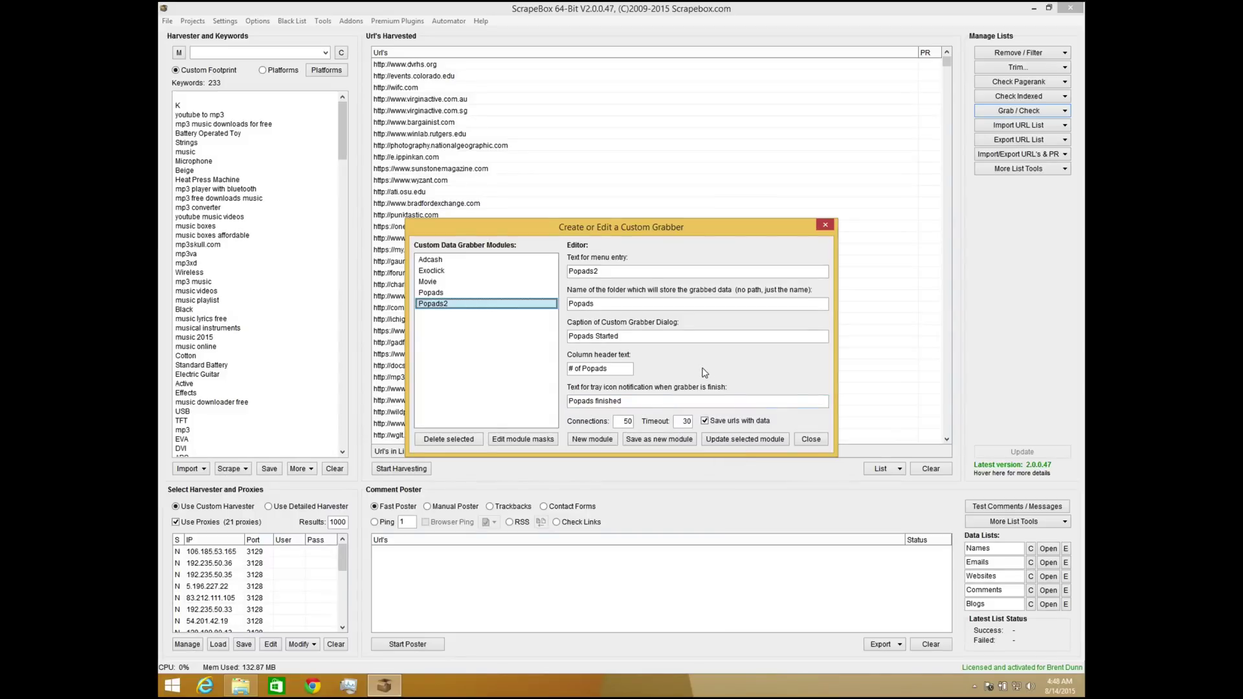
click(536, 440)
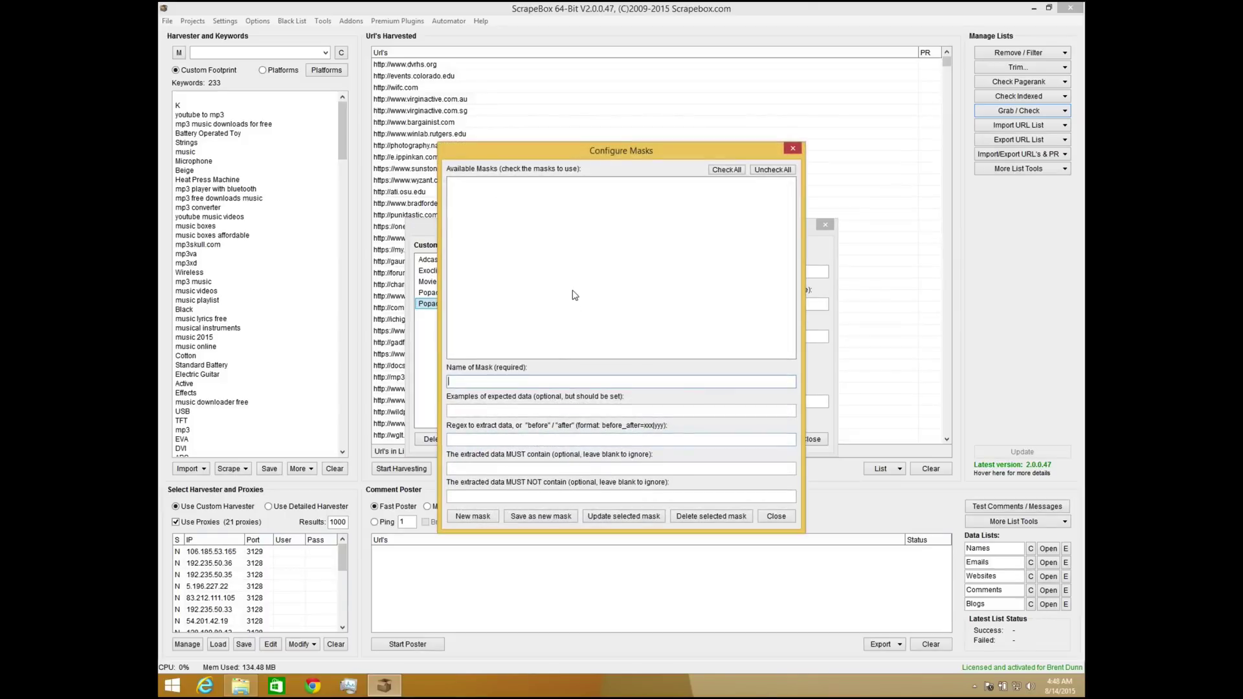
text(Popads)
click(453, 410)
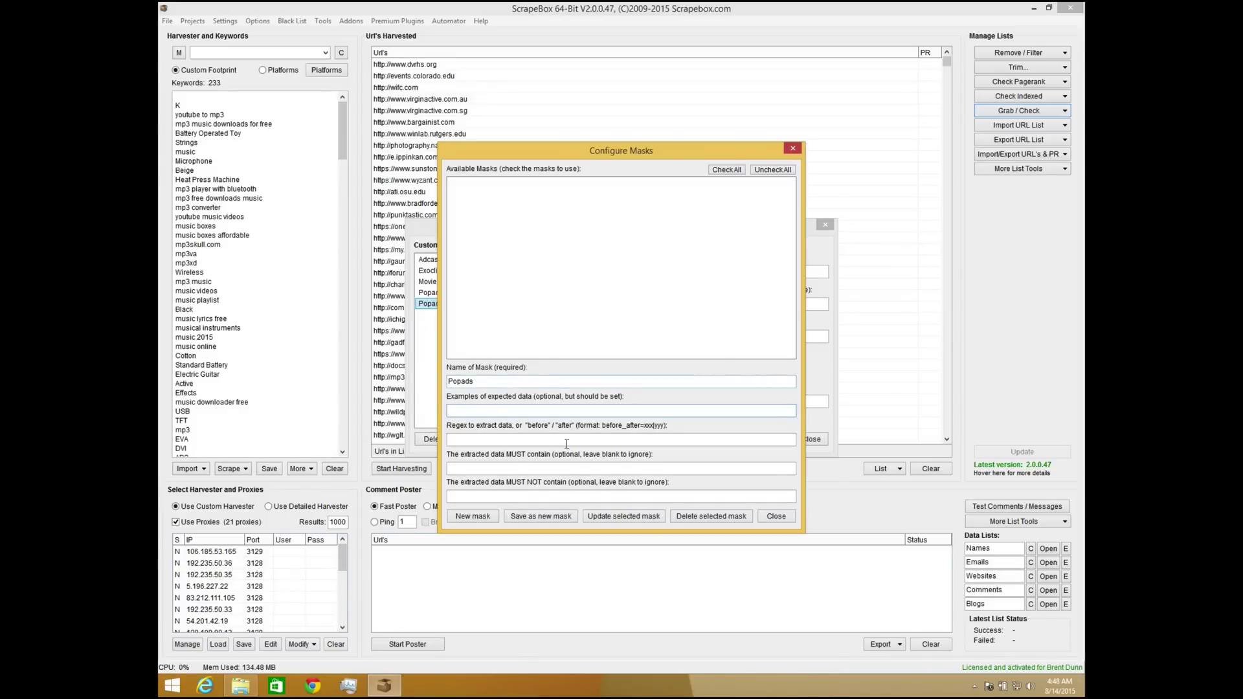
double_click(467, 381)
text(Si)
text(345634)
Enter "before_after=" as the extraction regex, save the SiteID mask as new and close the mask and grabber editors.
click(562, 439)
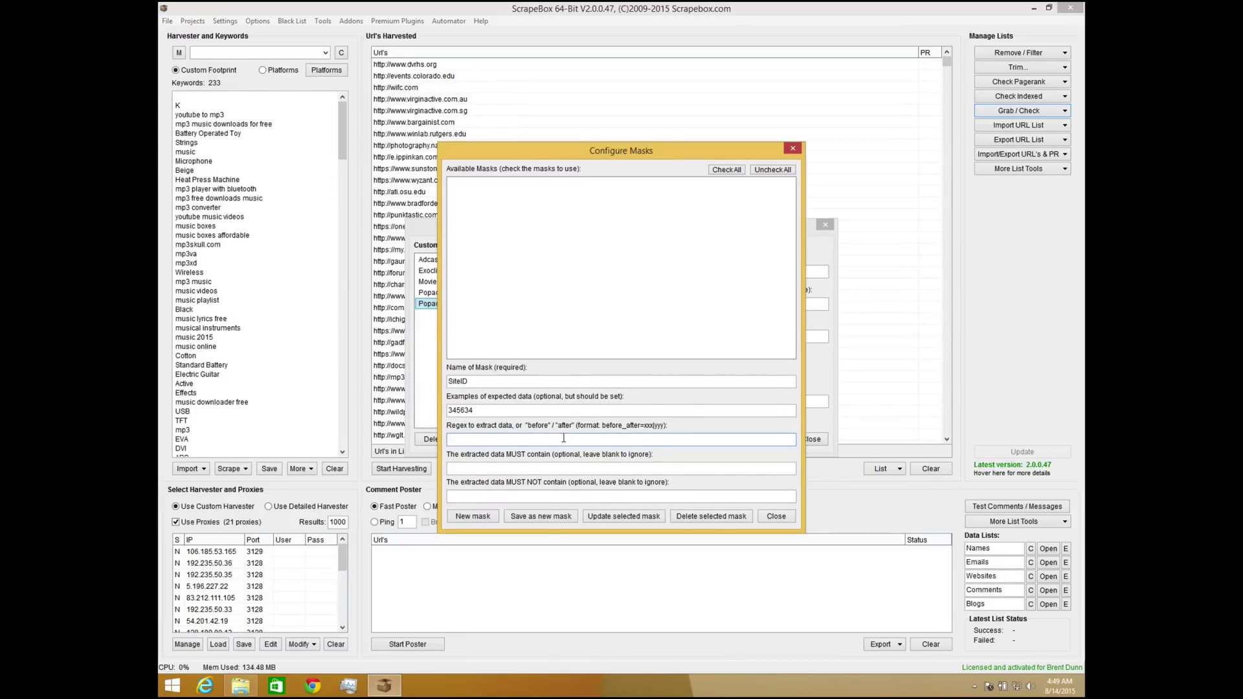
text(before_after=)
click(543, 518)
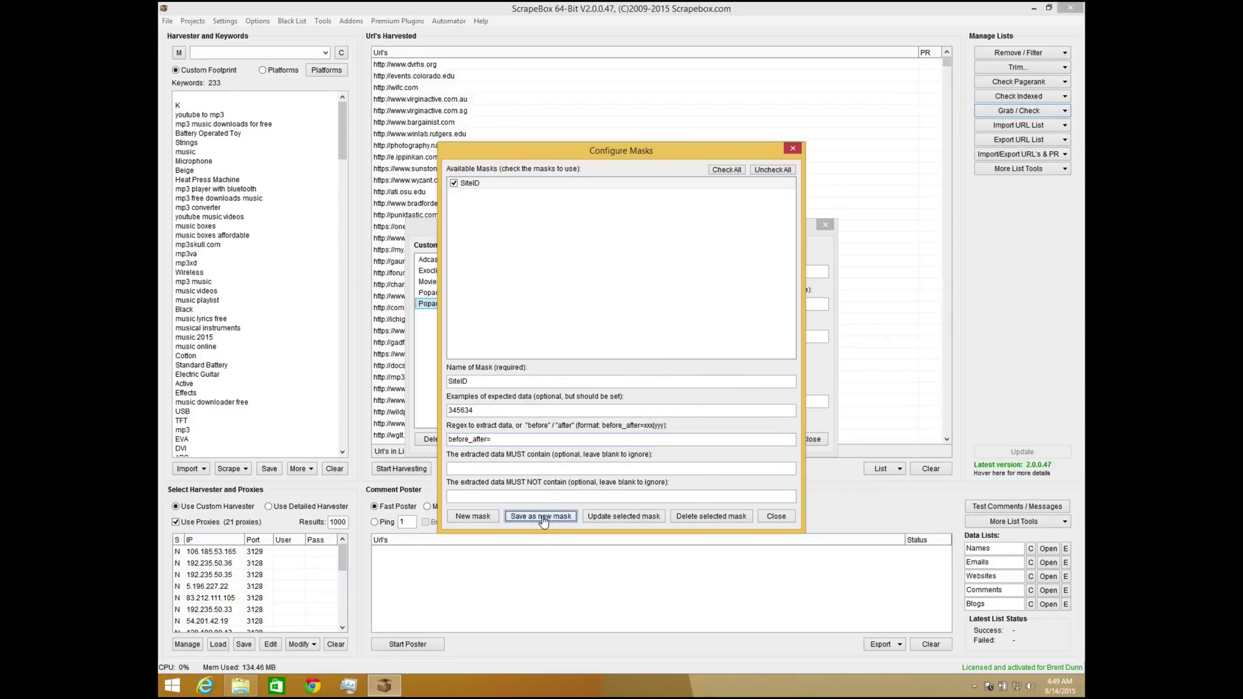
click(792, 148)
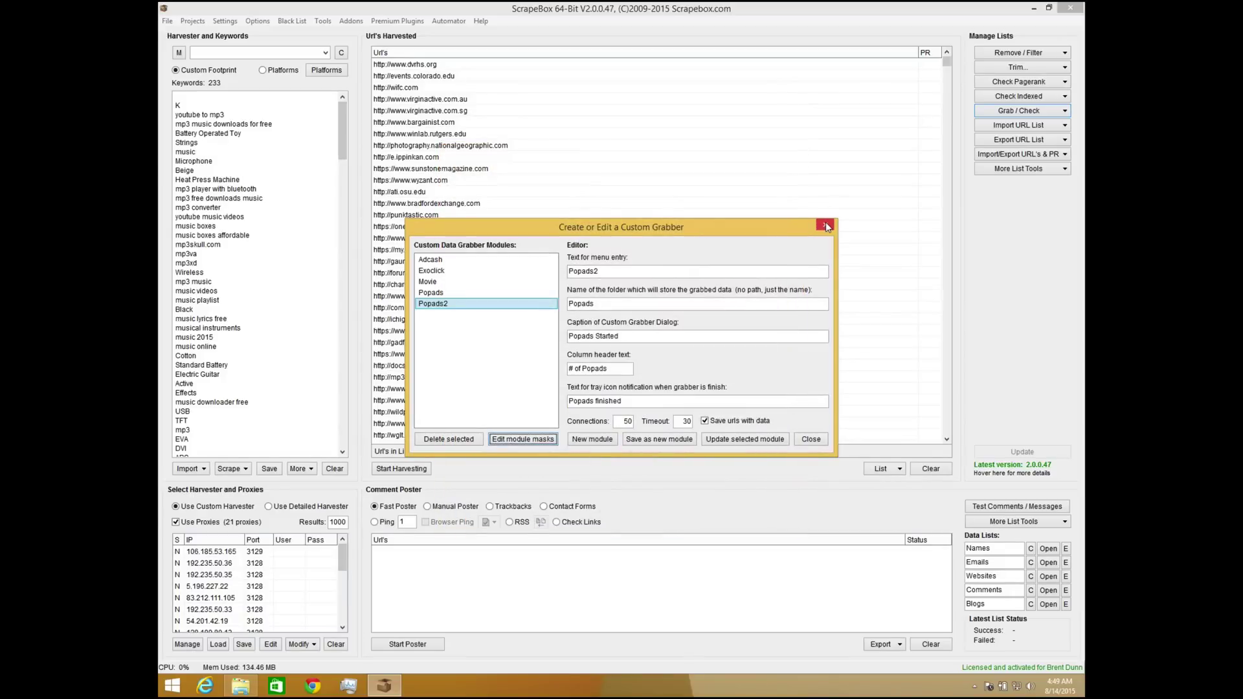
click(825, 224)
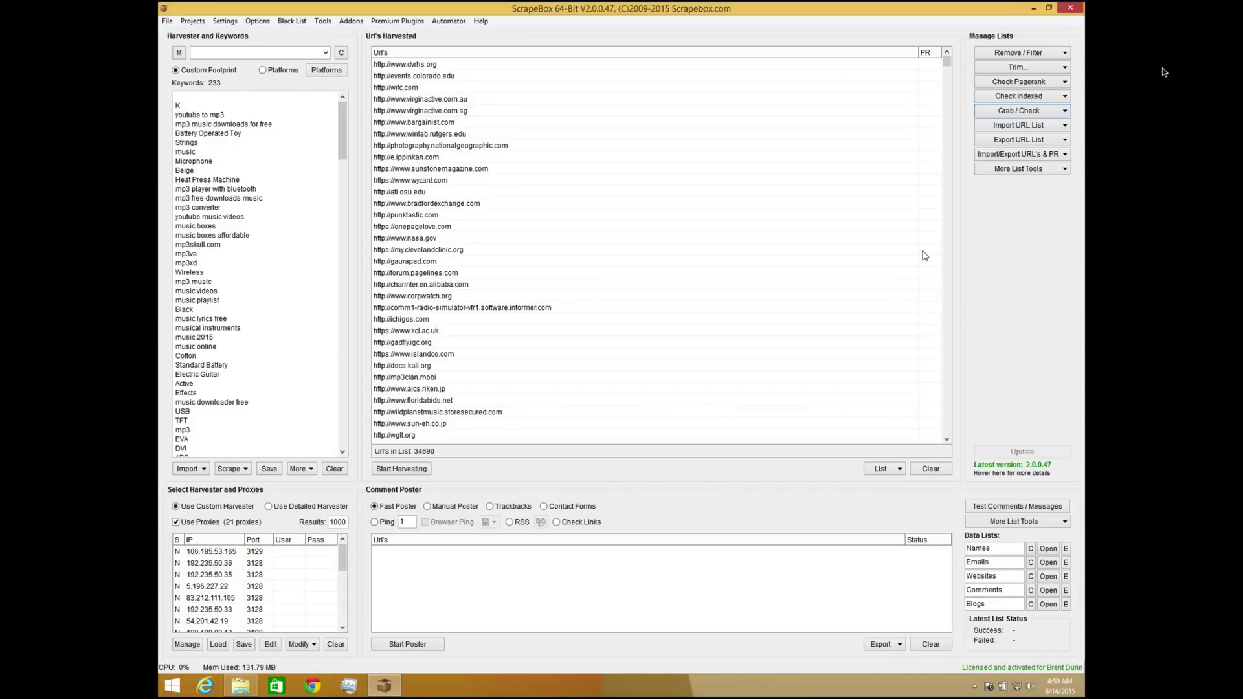
Show the data folder of the Popads grabber and open the 08-14-2015_04-30-08 text file.
click(1036, 109)
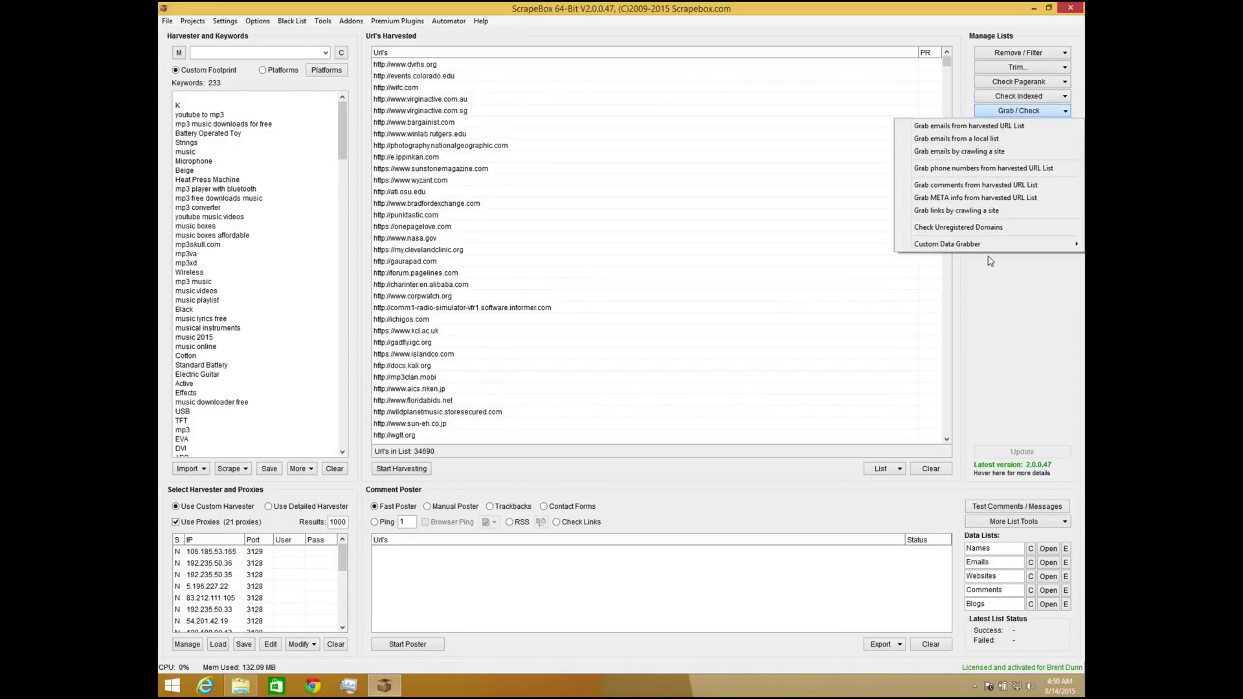
mouse_move(993, 252)
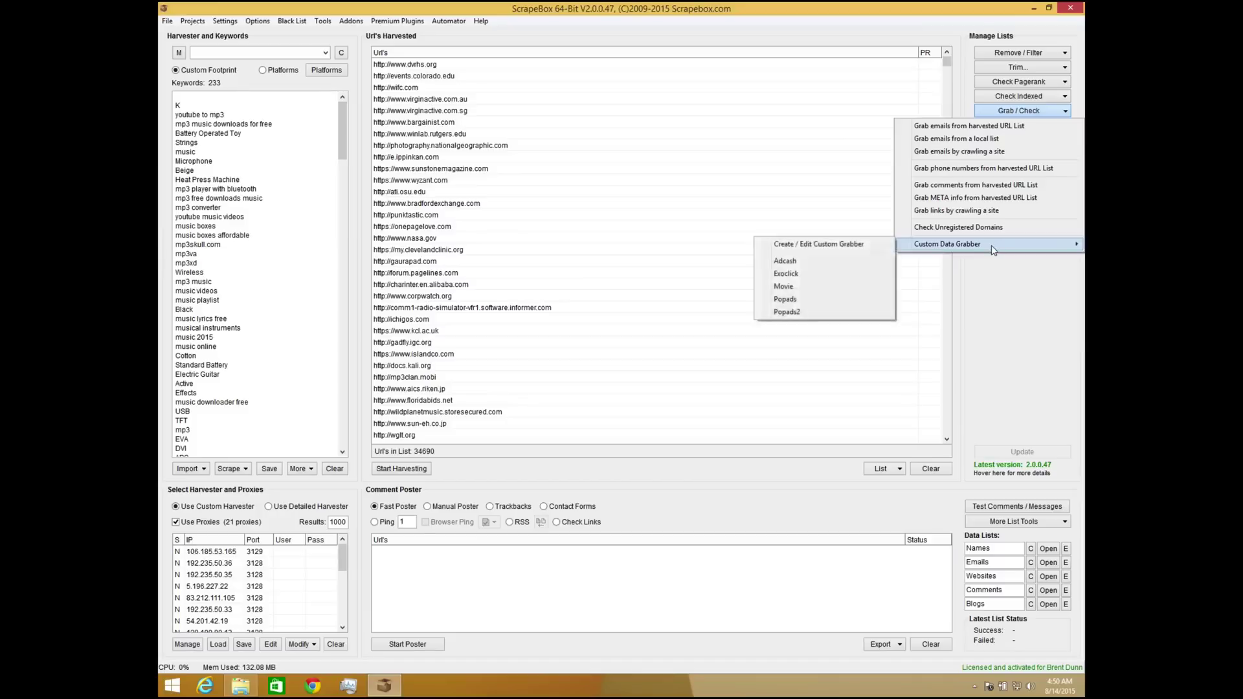
click(814, 305)
click(732, 513)
double_click(551, 286)
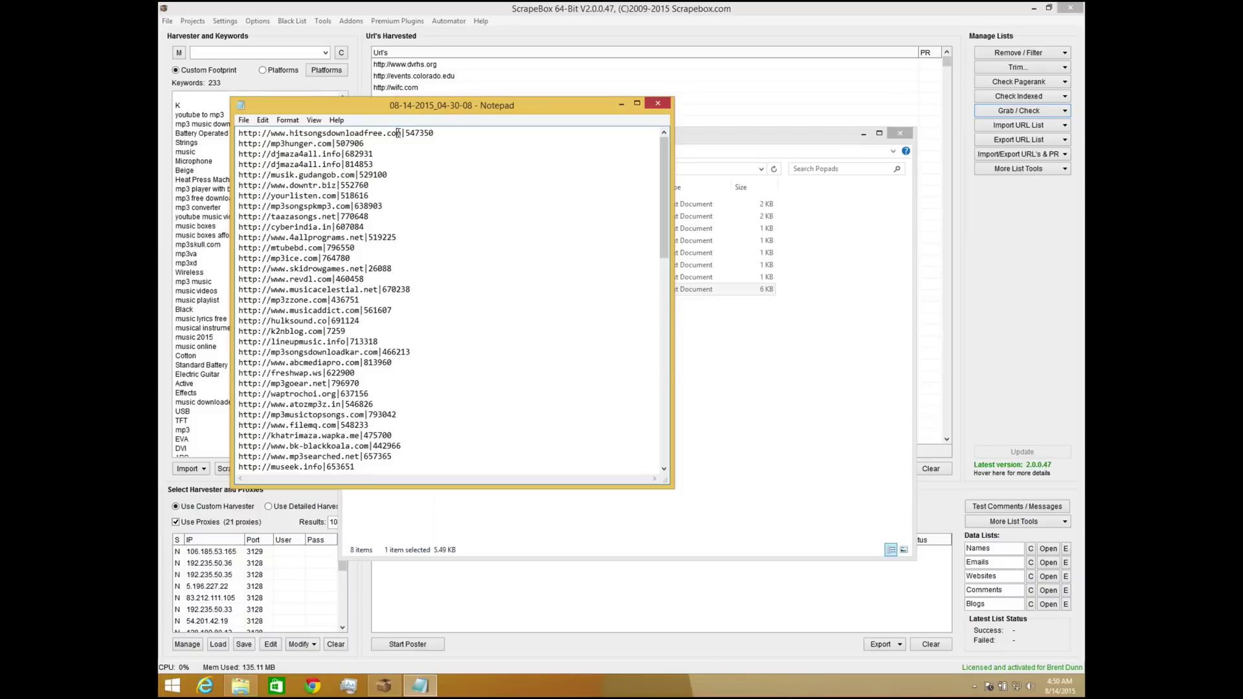
drag(397, 133, 285, 132)
click(389, 151)
drag(401, 132, 235, 127)
key(ctrl+c)
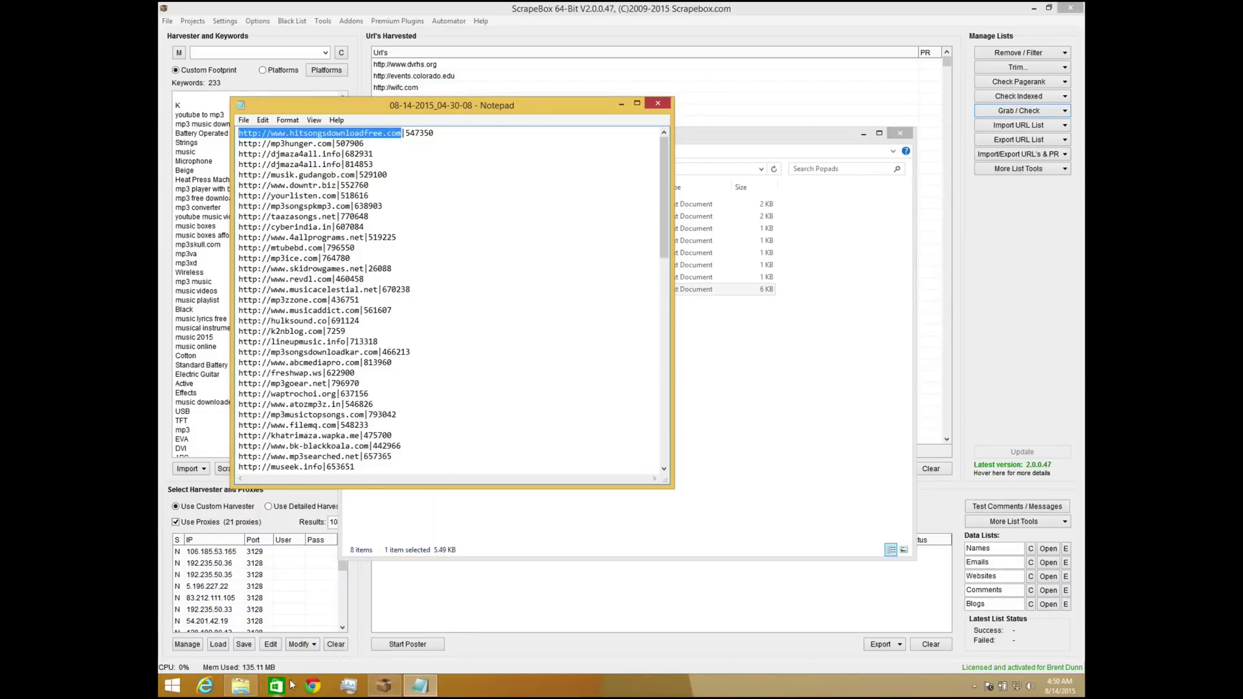
Switch to Chrome, load the copied hitsongsdownloadfree.com URL, trigger the site's popup ad and close the ad tab.
click(309, 686)
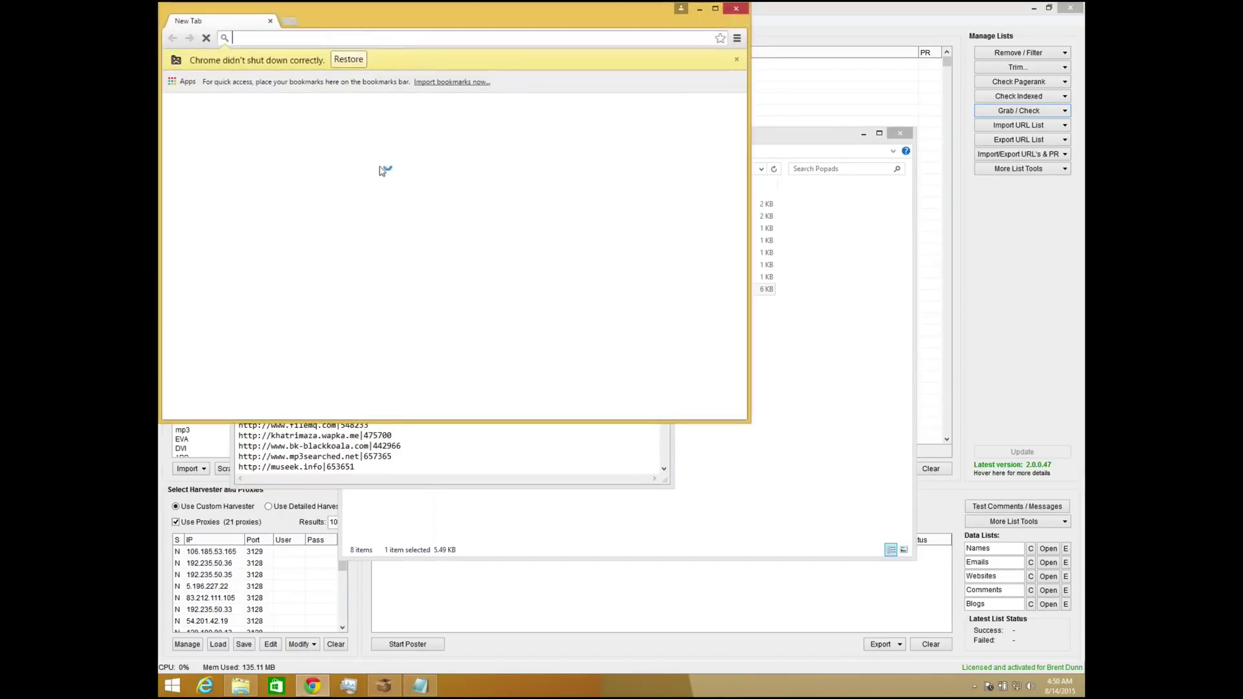
click(406, 39)
key(ctrl+v)
key(Return)
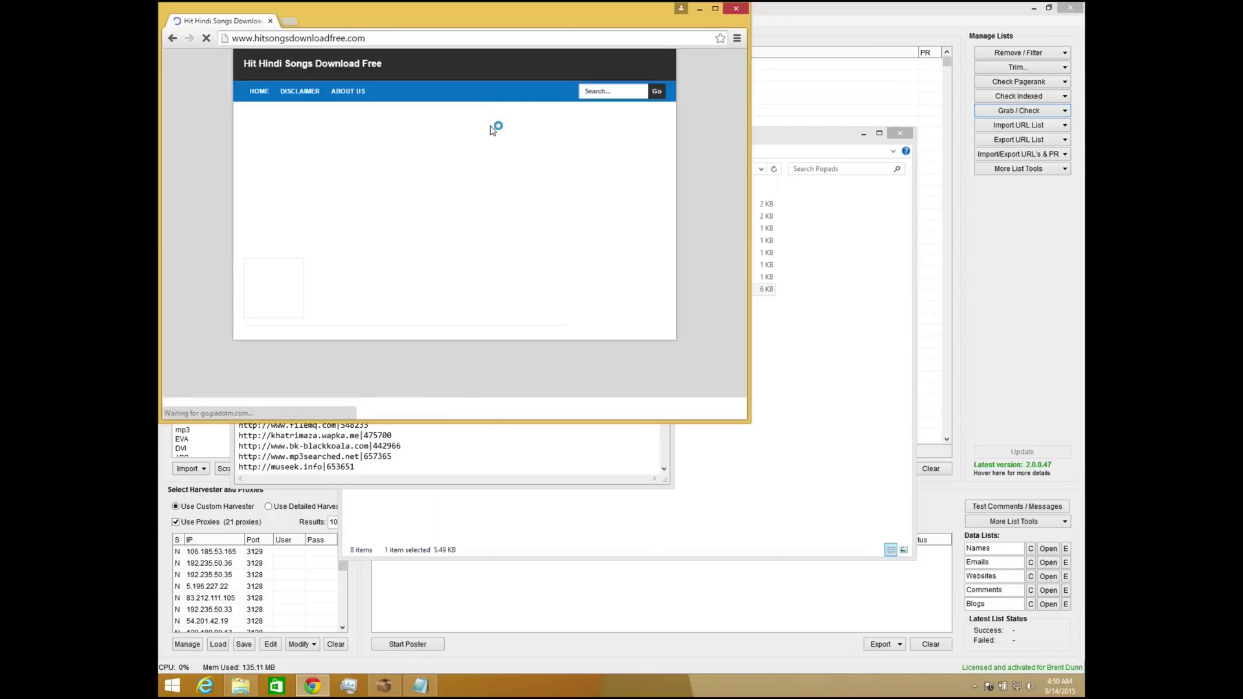
click(564, 176)
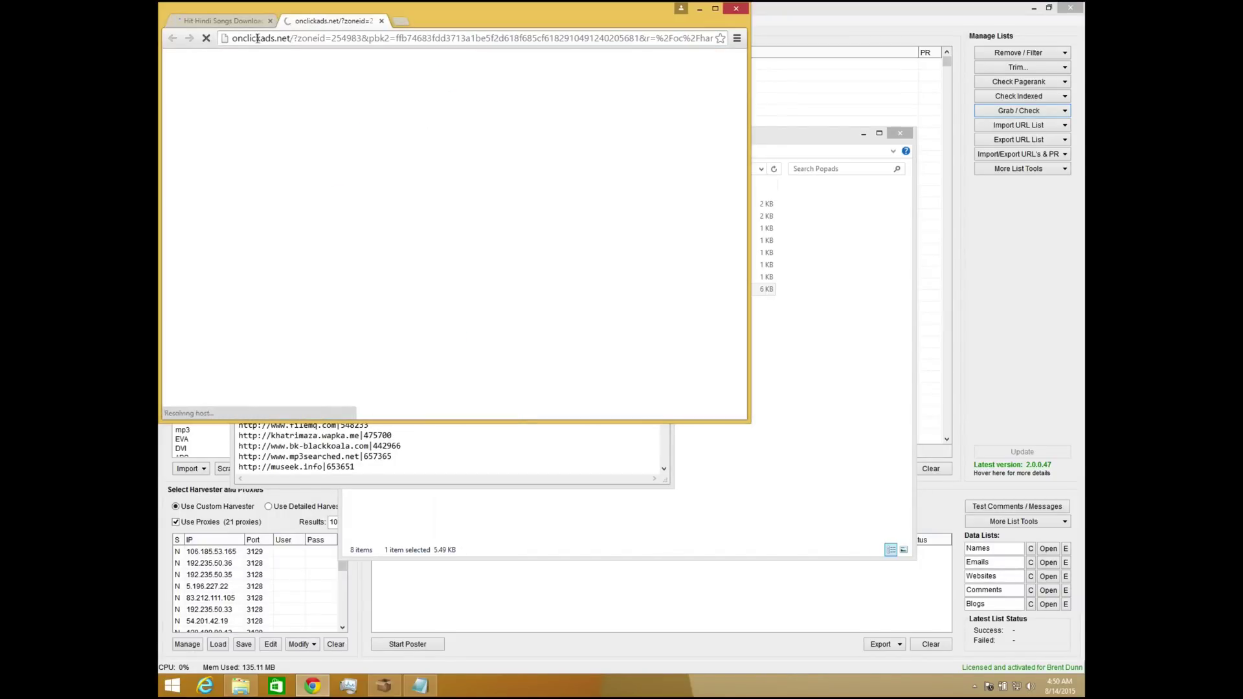
click(382, 22)
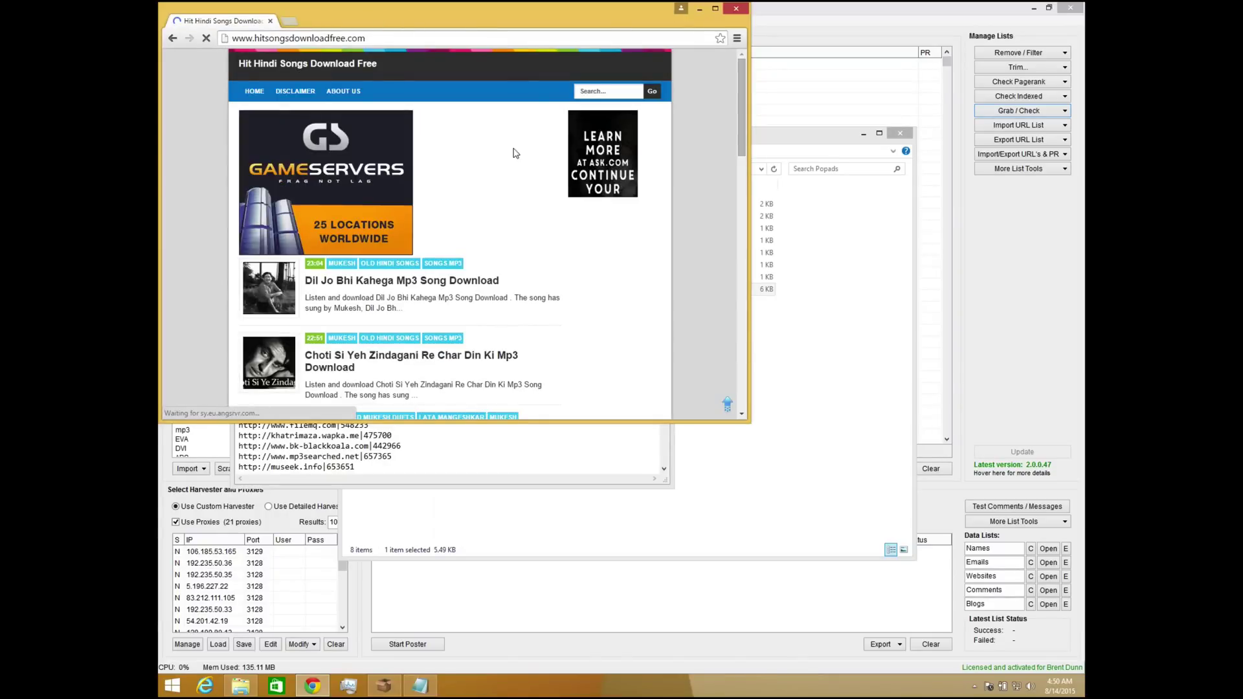
View the site's page source and copy the _pop.push(['siteId', text preceding the site ID in the PopAds code.
right_click(599, 304)
right_click(600, 304)
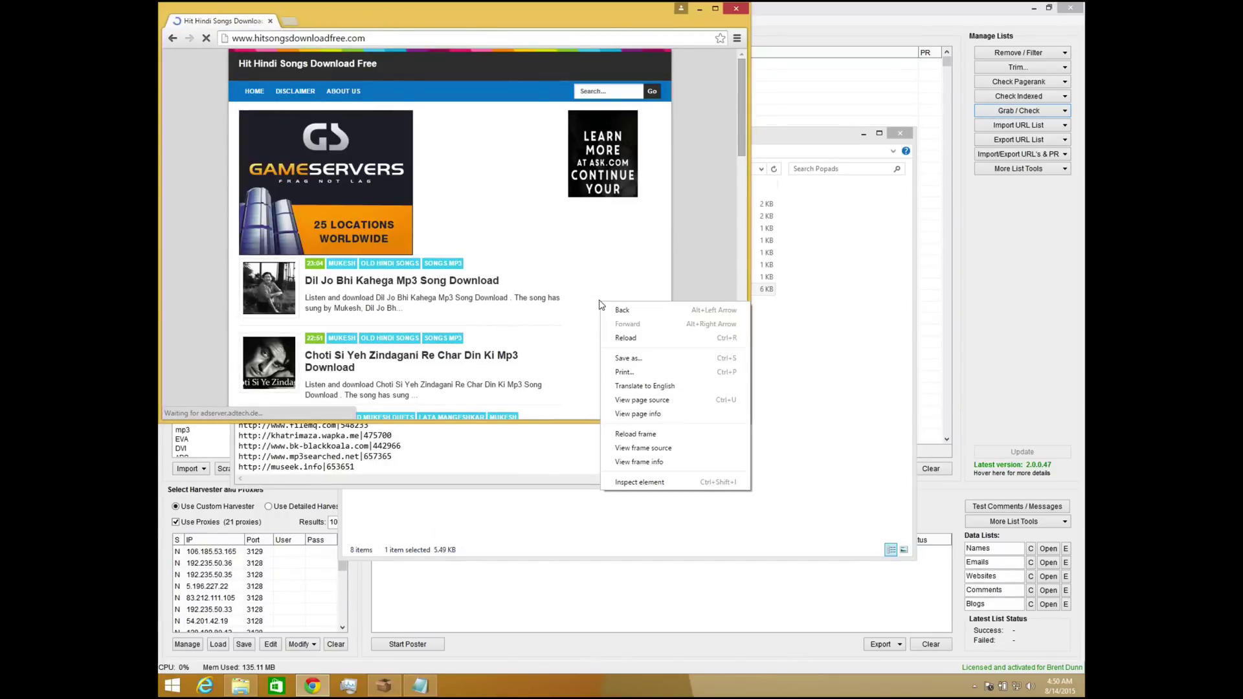
click(661, 400)
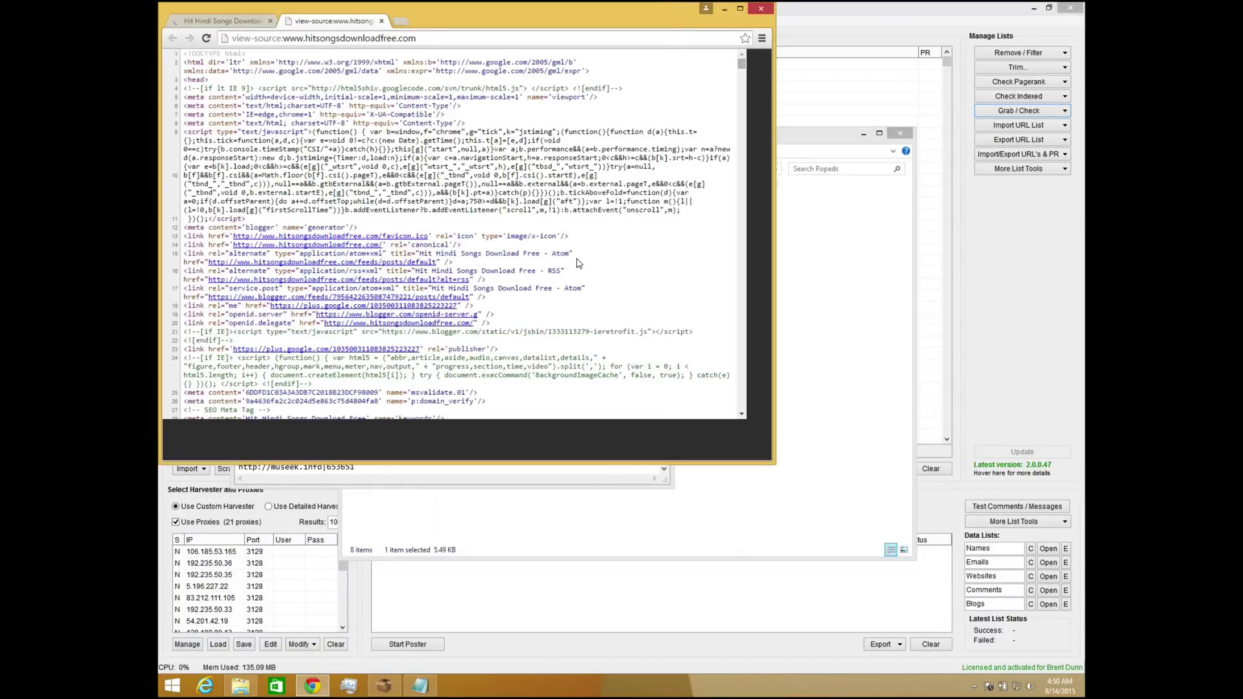
scroll(488, 194, down, 5)
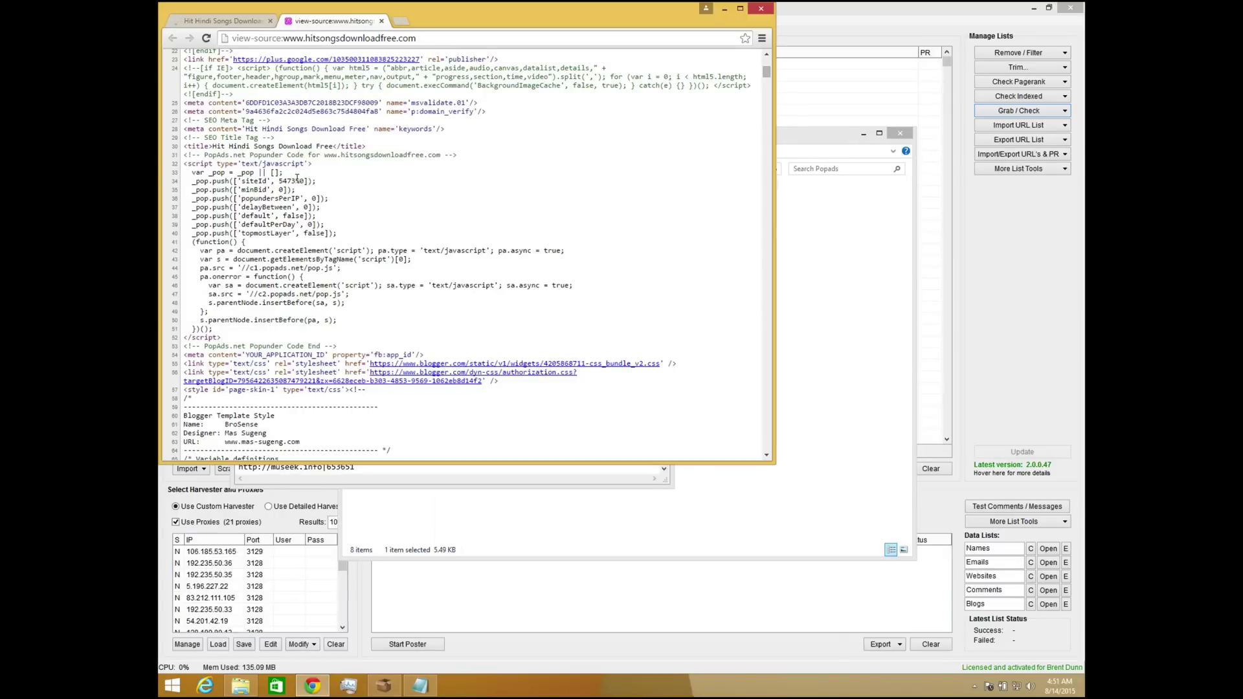
double_click(279, 182)
drag(276, 181, 193, 187)
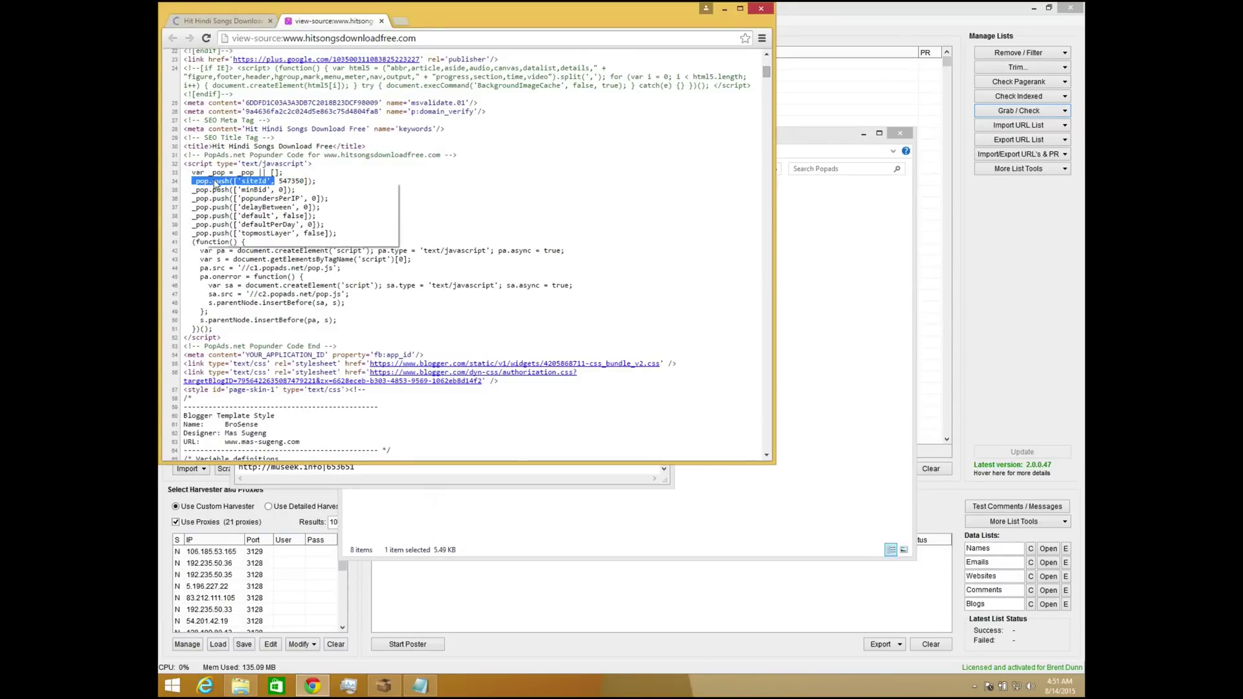
right_click(216, 184)
click(222, 192)
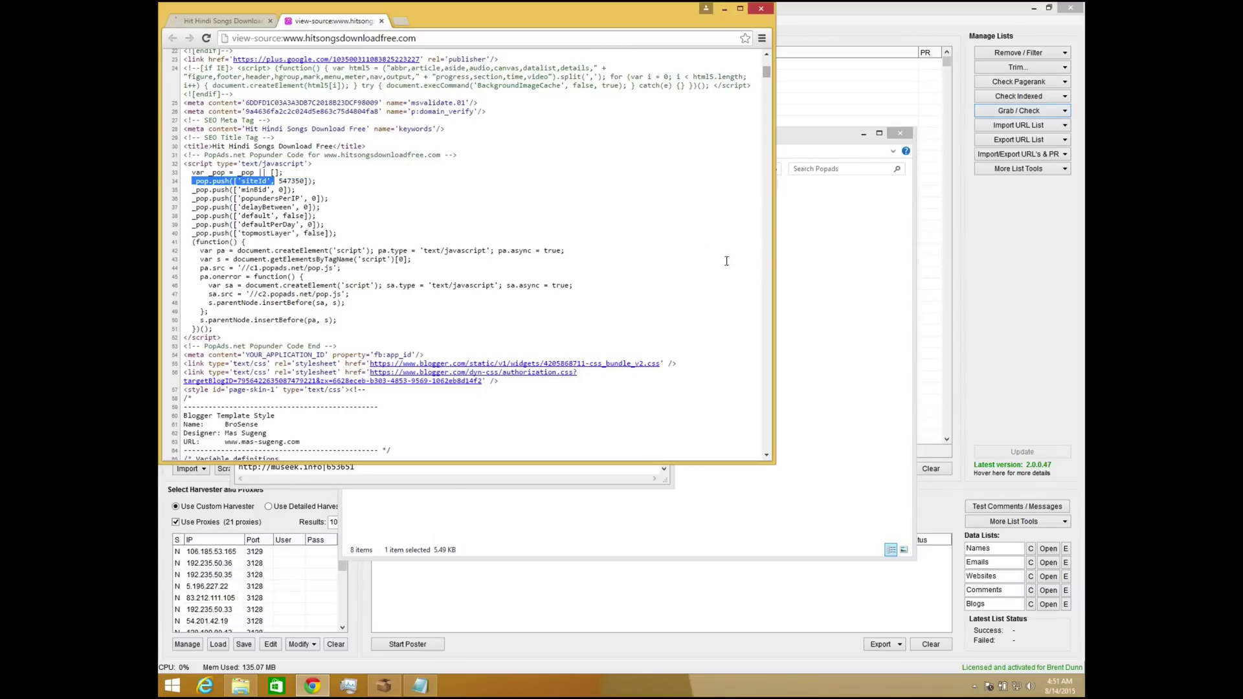
Close the Popads data folder and grabber window, and reopen the mask configuration of the Popads2 module.
click(852, 310)
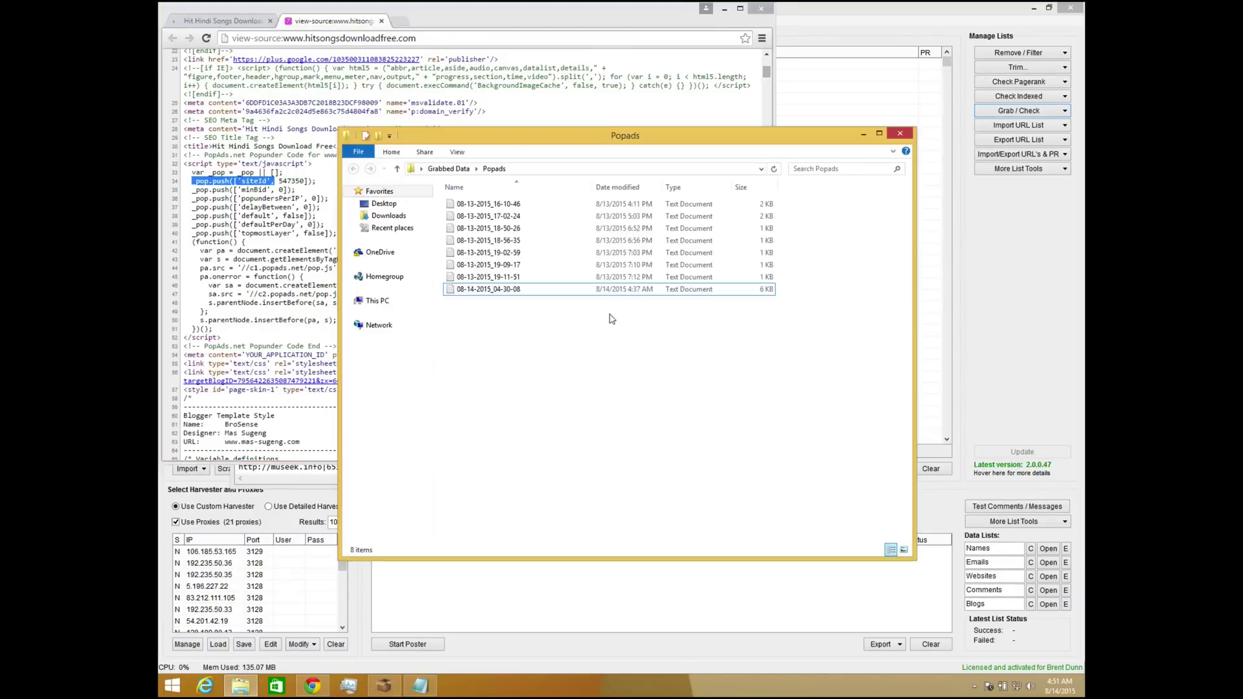
click(908, 135)
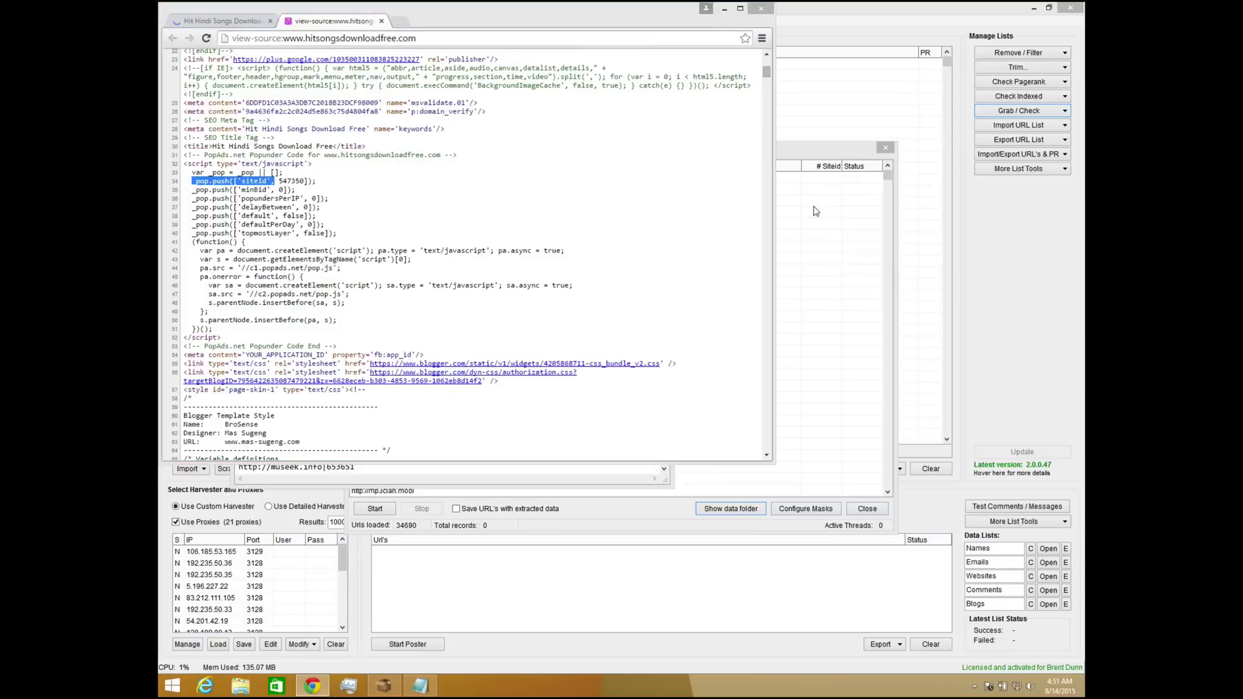
click(816, 211)
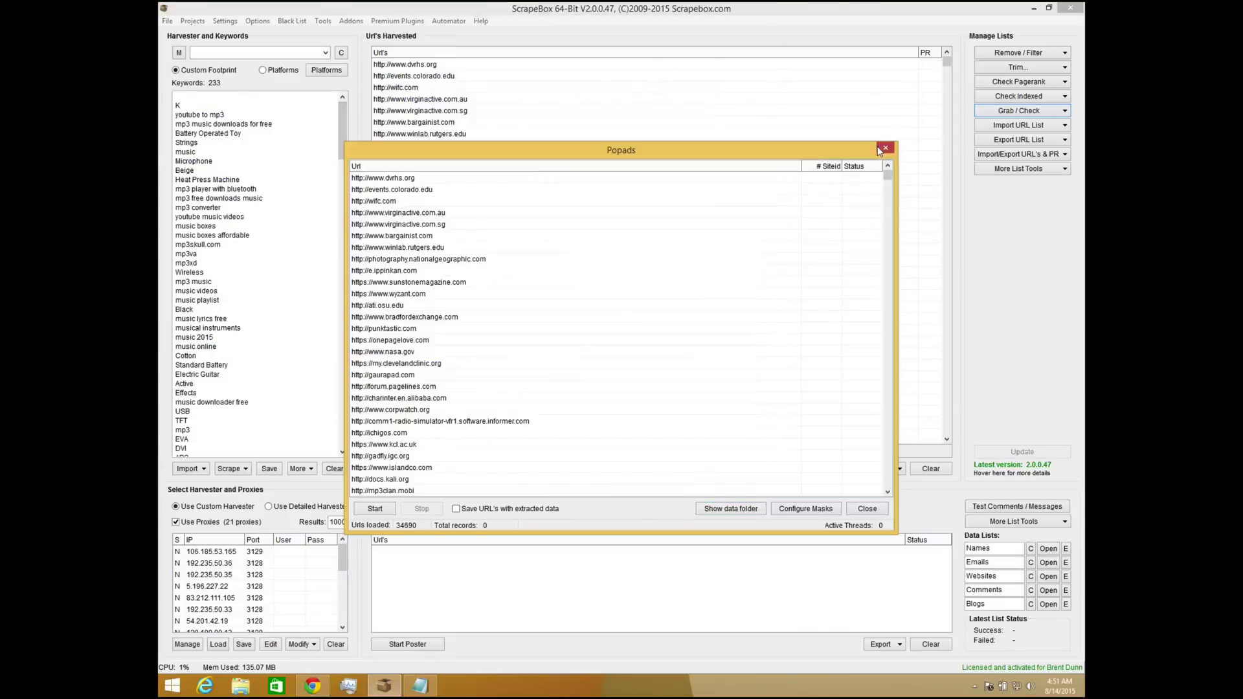
click(1023, 111)
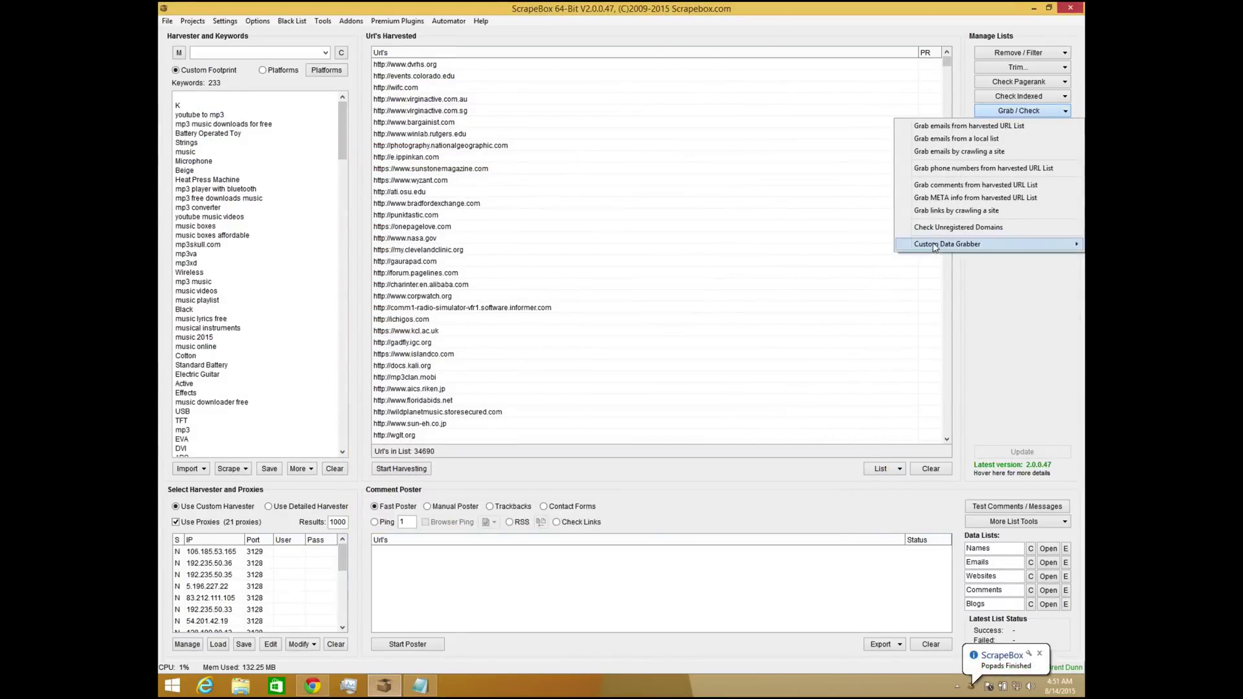
mouse_move(934, 244)
click(883, 246)
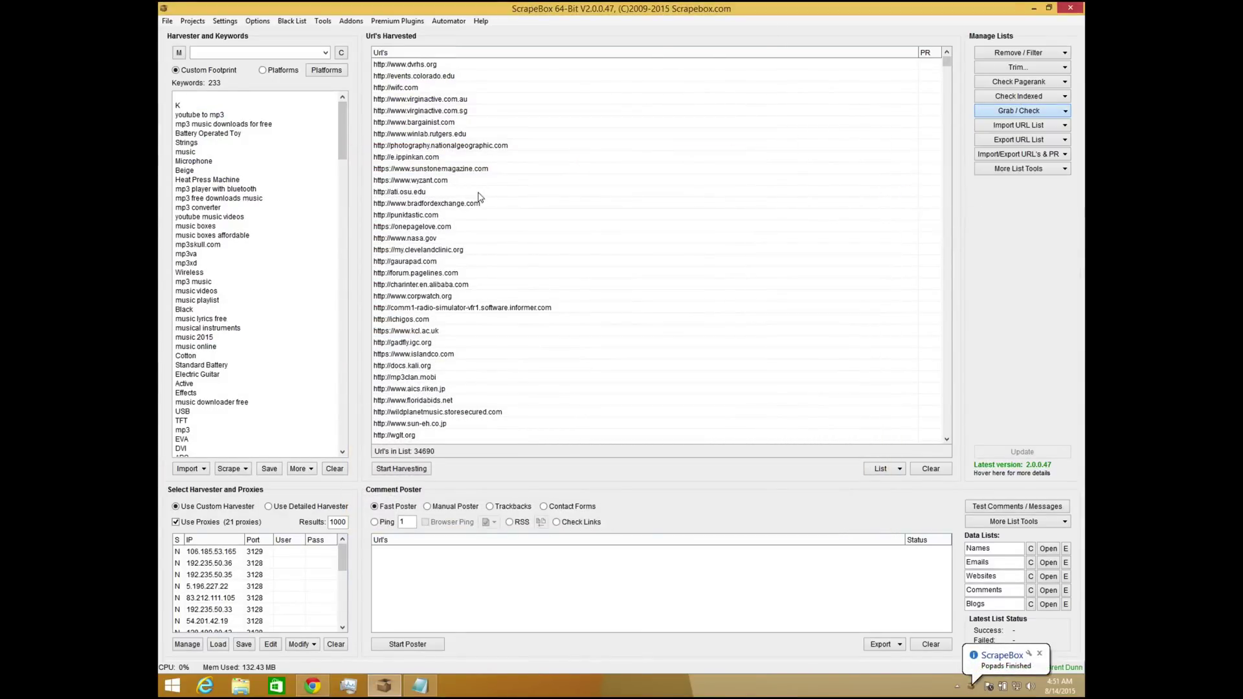
double_click(434, 304)
click(516, 440)
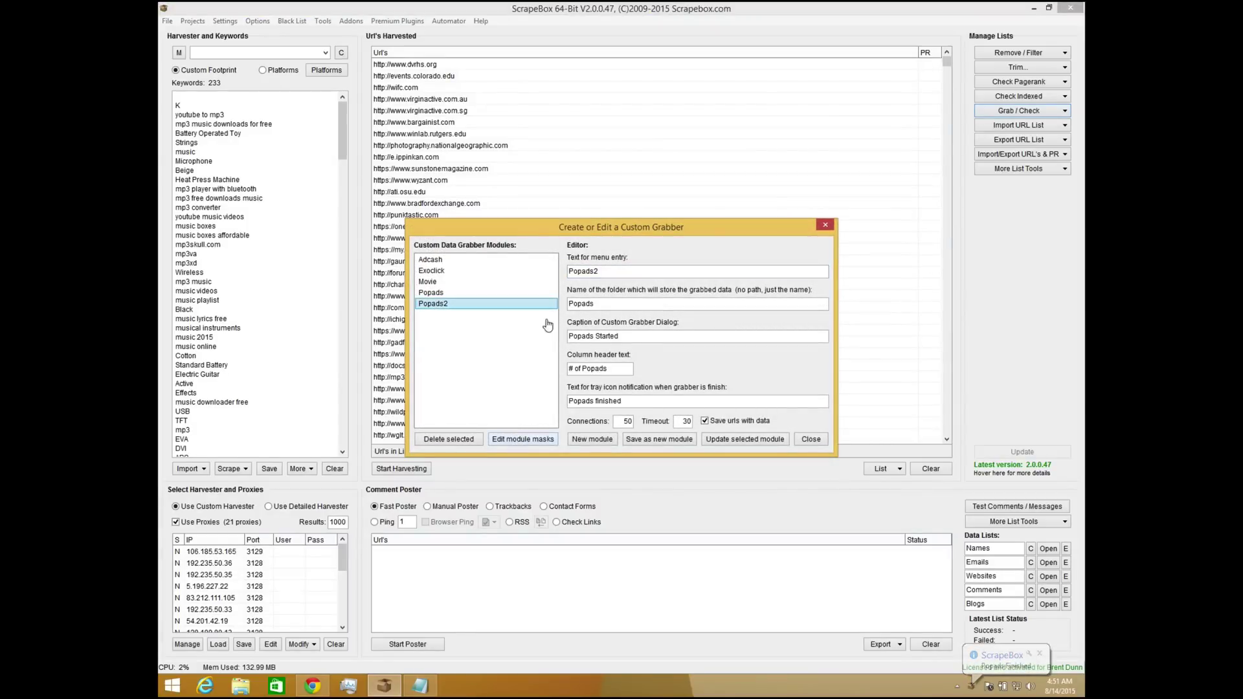
Select the SiteID mask and enter before_after=_pop.push(['siteId', | as its extraction expression, using the copied text as the before part.
click(492, 184)
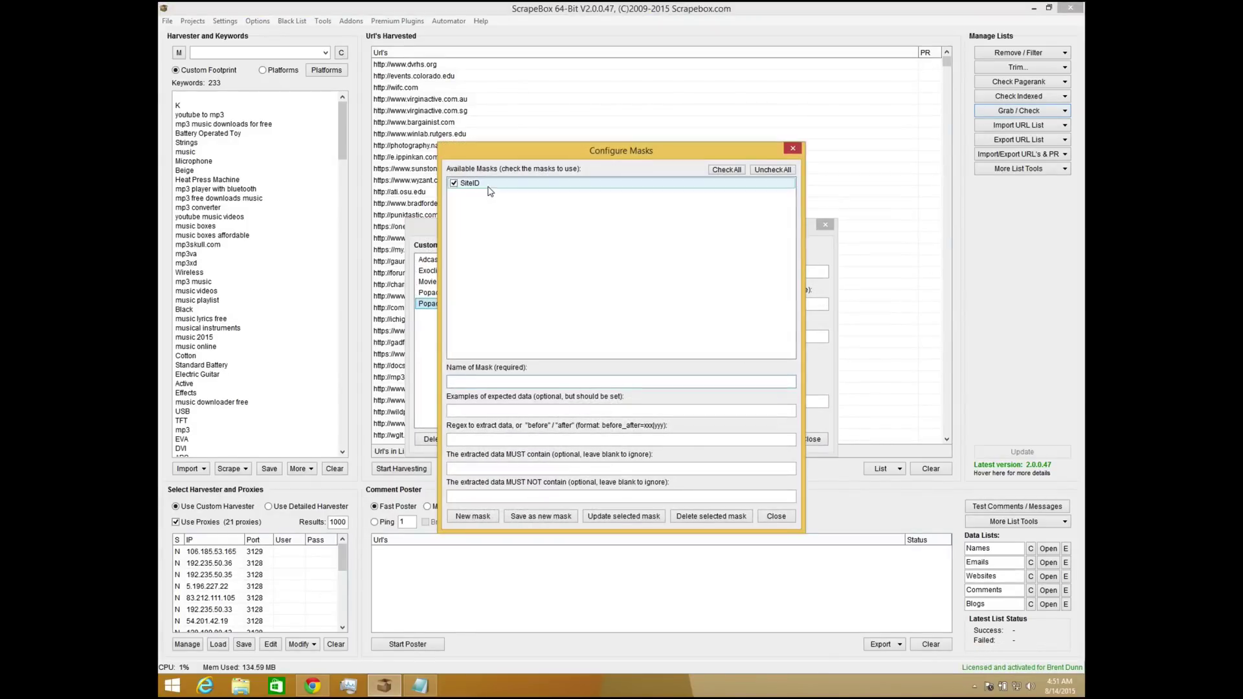
click(528, 441)
key(ctrl+v)
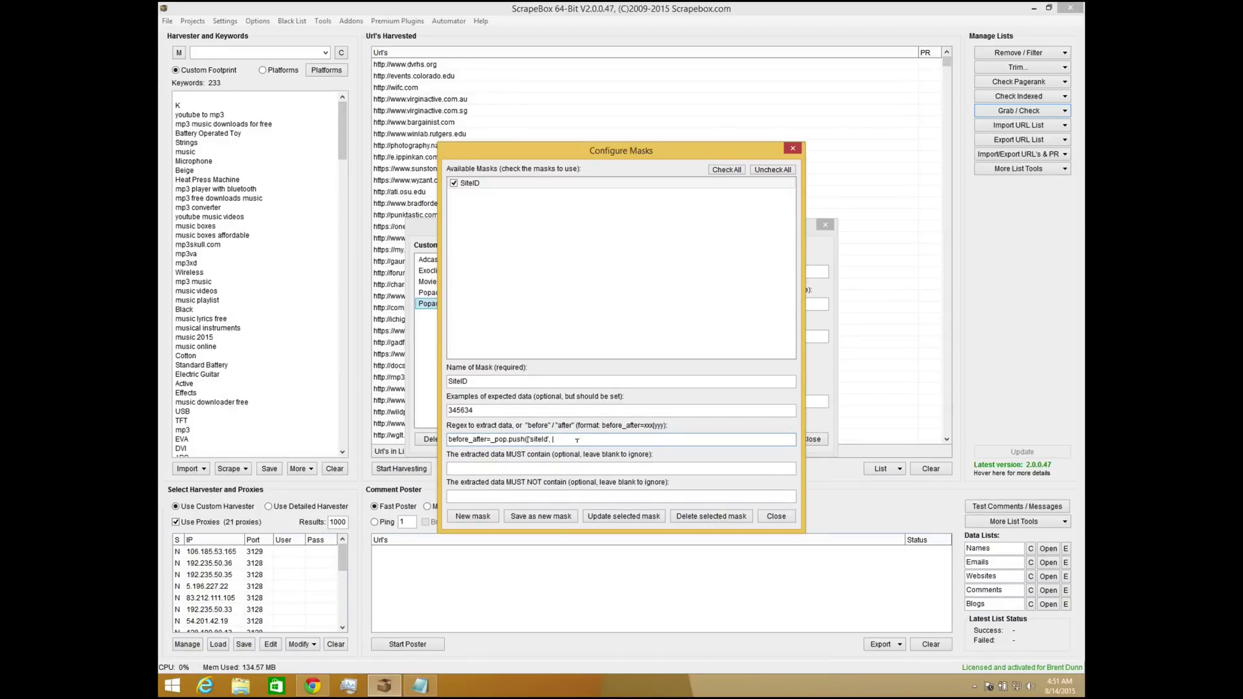
Copy the ]); following the site ID in Chrome's page source and paste it as the after part of the SiteID mask's extraction expression.
click(321, 690)
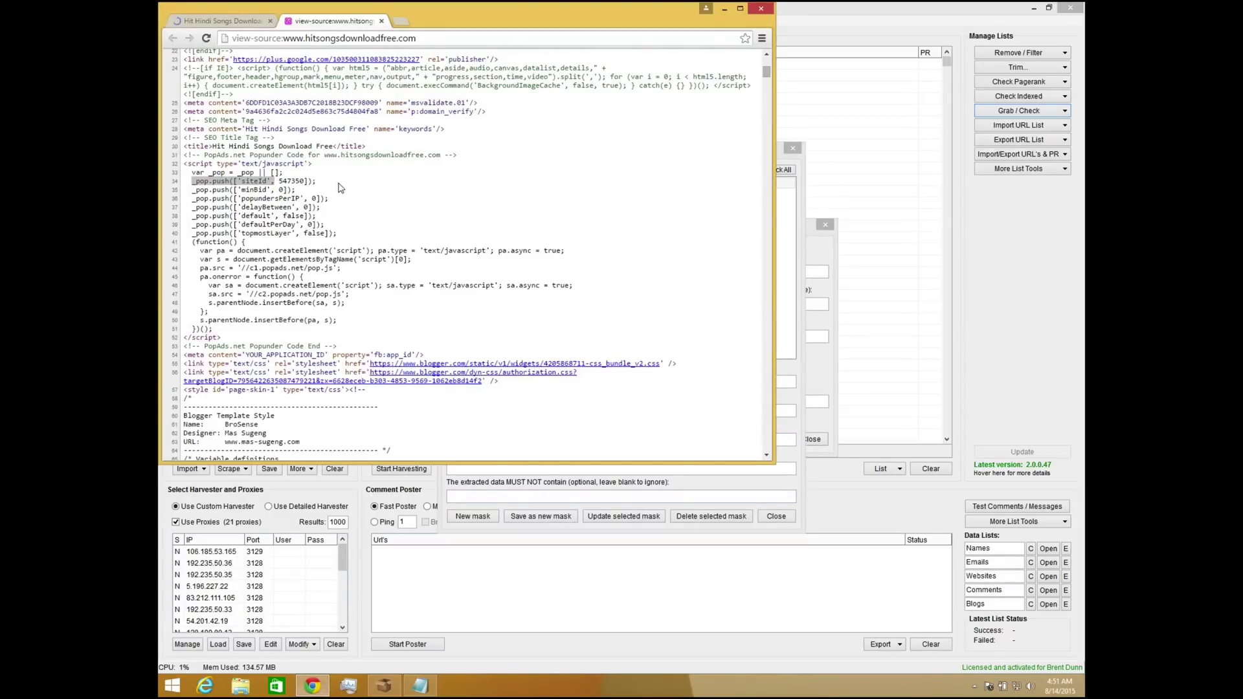
drag(303, 181, 318, 180)
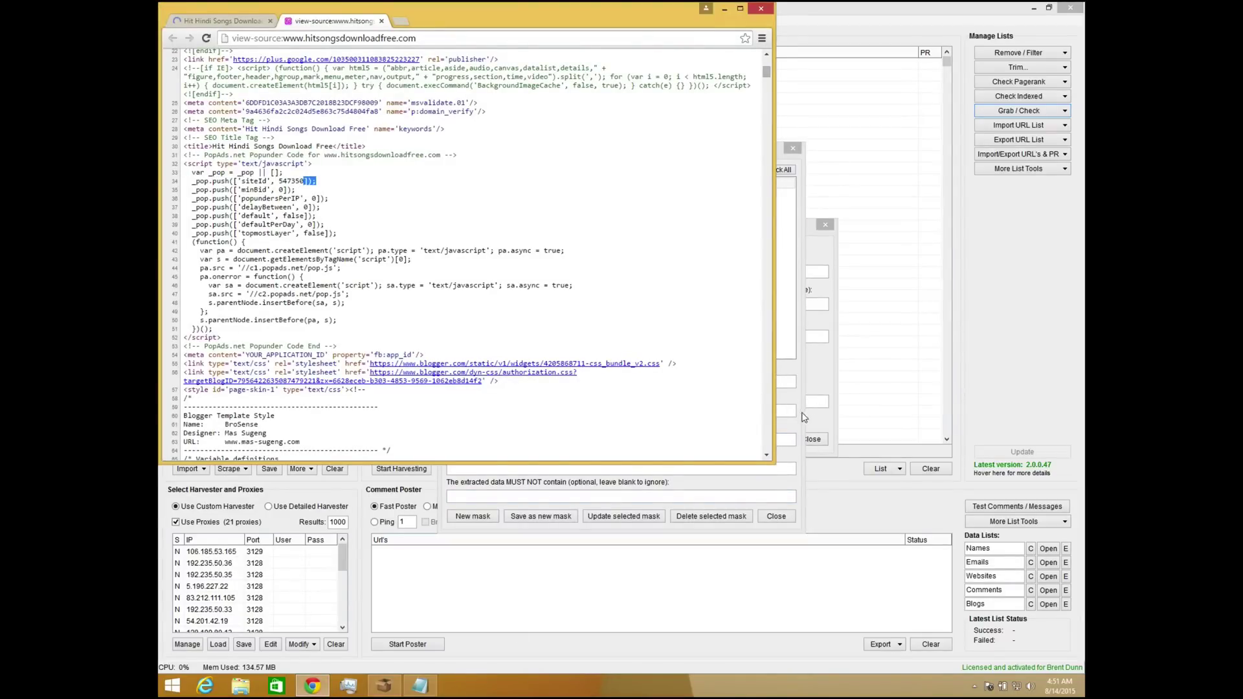
key(alt+Tab)
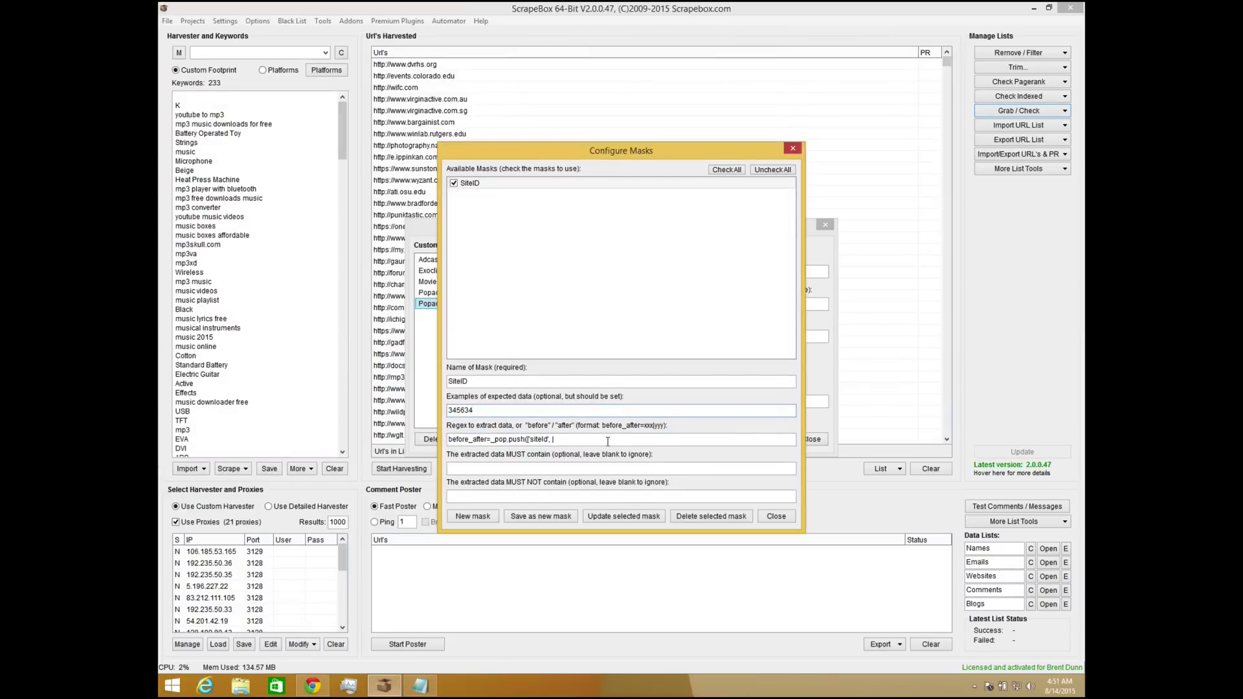
key(ctrl+v)
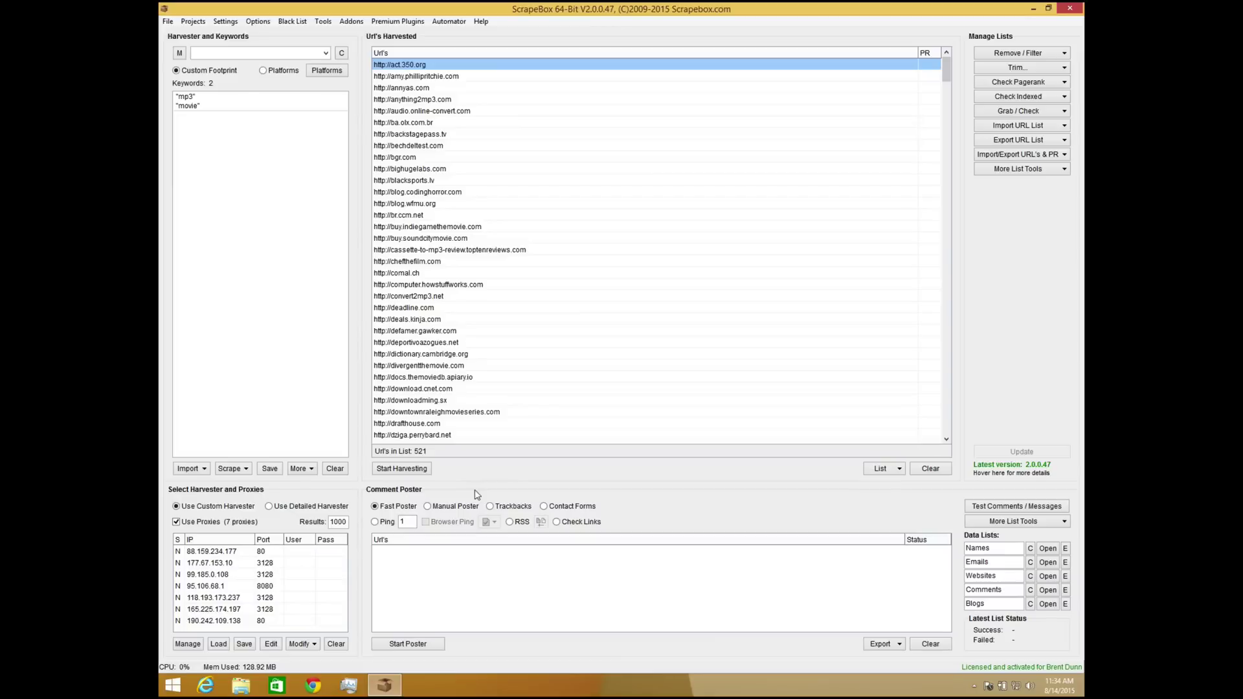
Run the Popads2 custom data grabber on the harvested URLs, saving URLs with the extracted data, and stop it partway.
click(1044, 117)
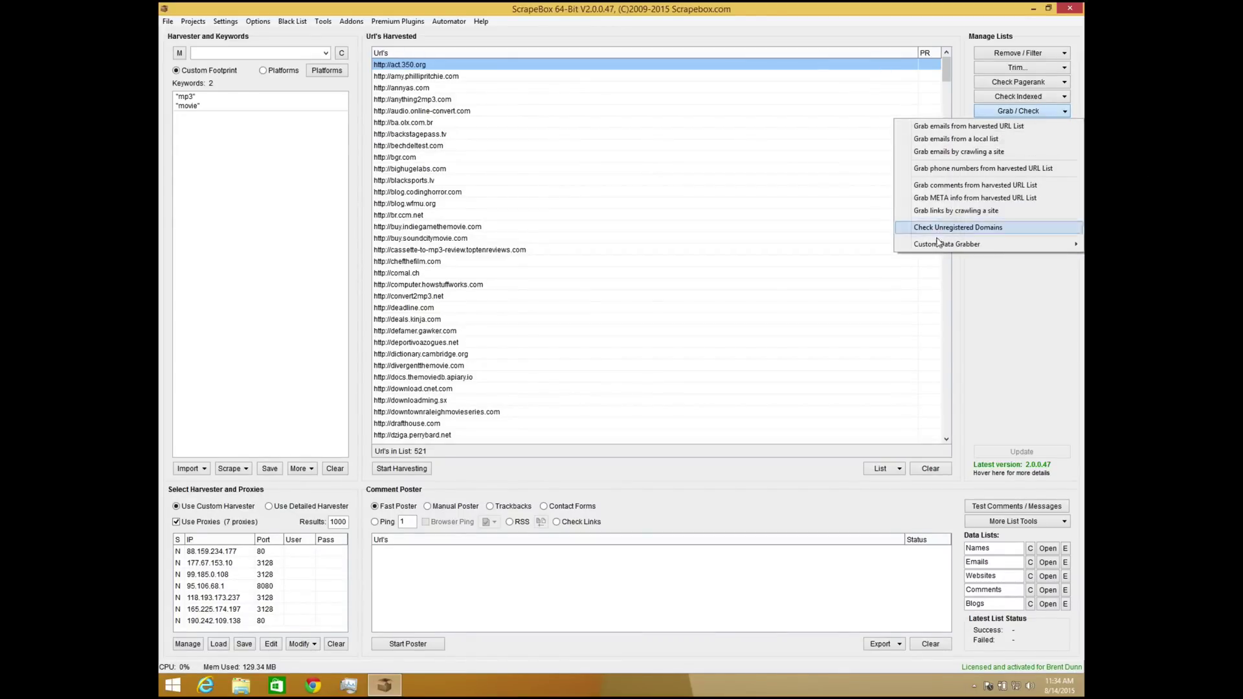
mouse_move(937, 246)
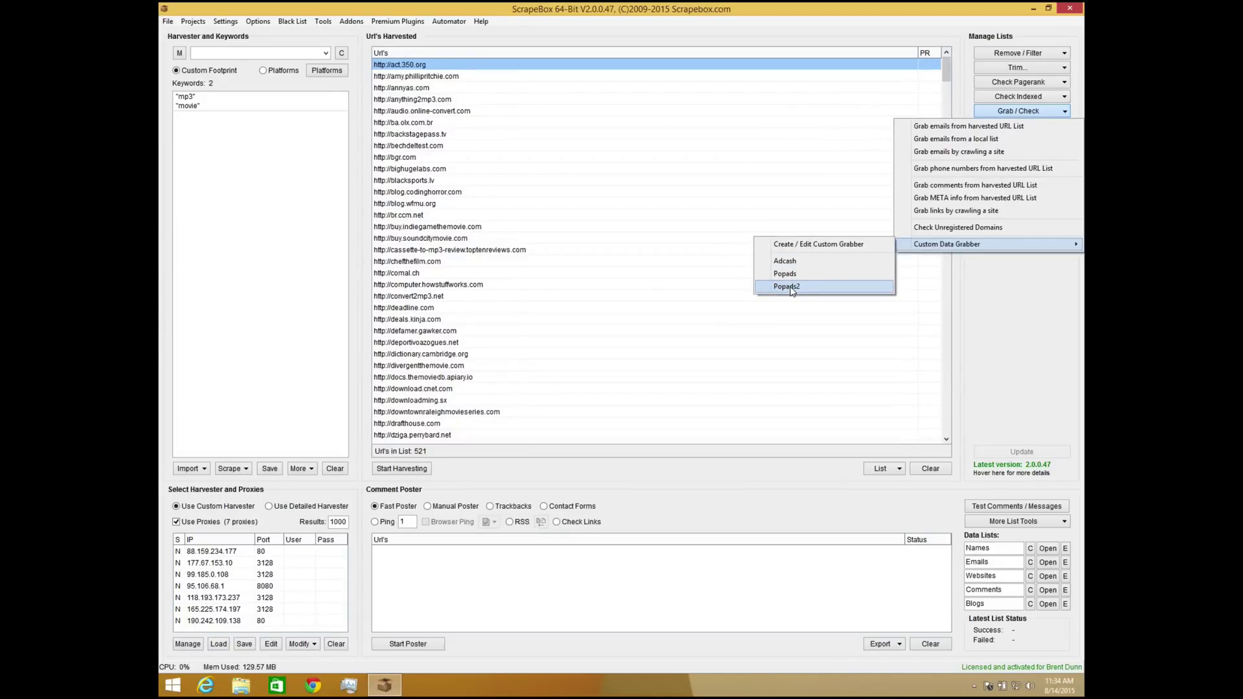
click(790, 288)
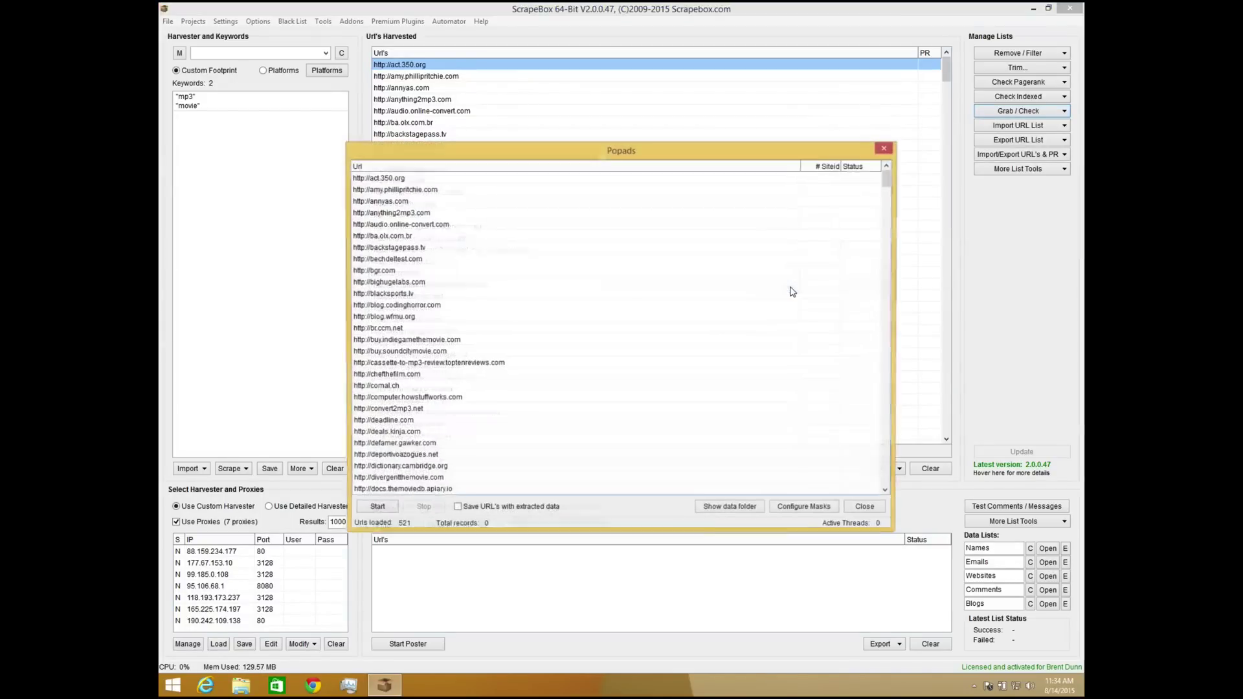
click(457, 509)
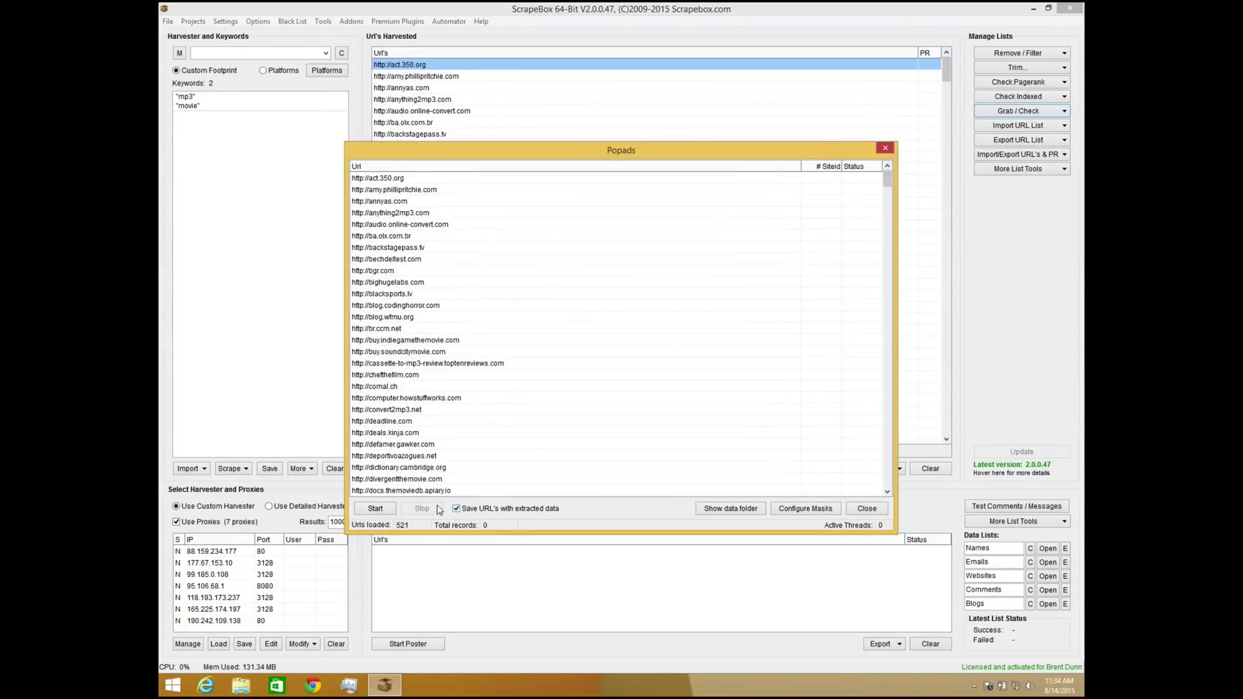
click(387, 509)
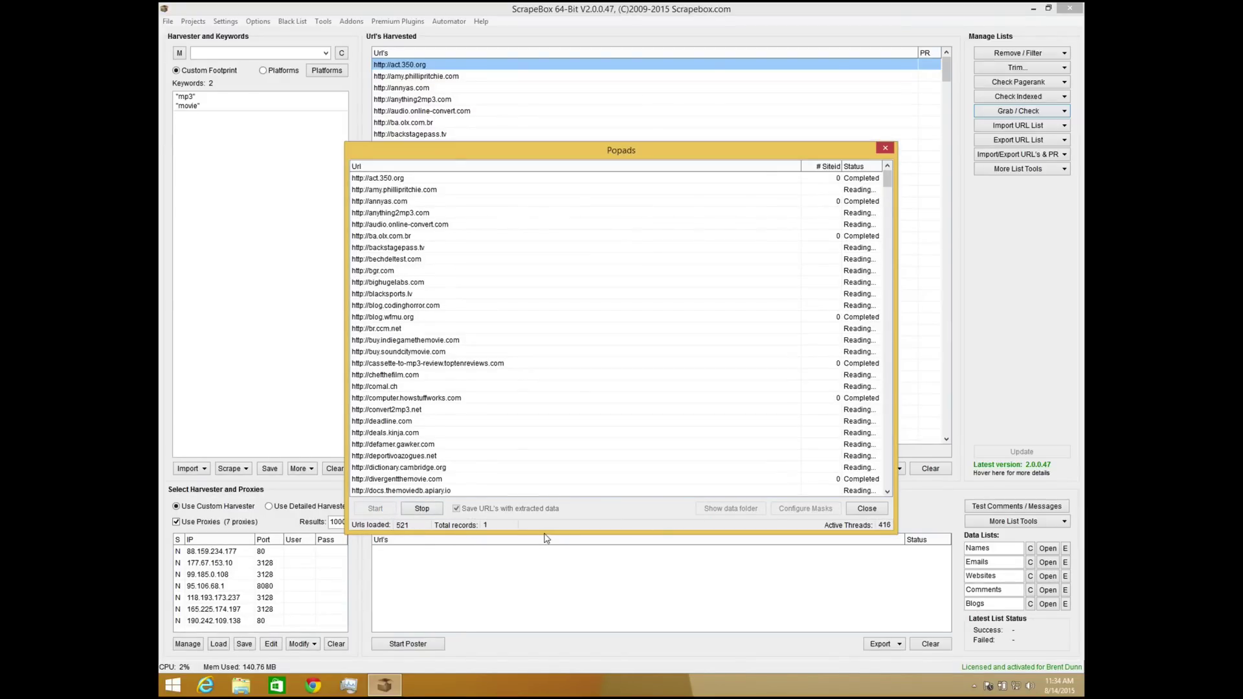
click(424, 511)
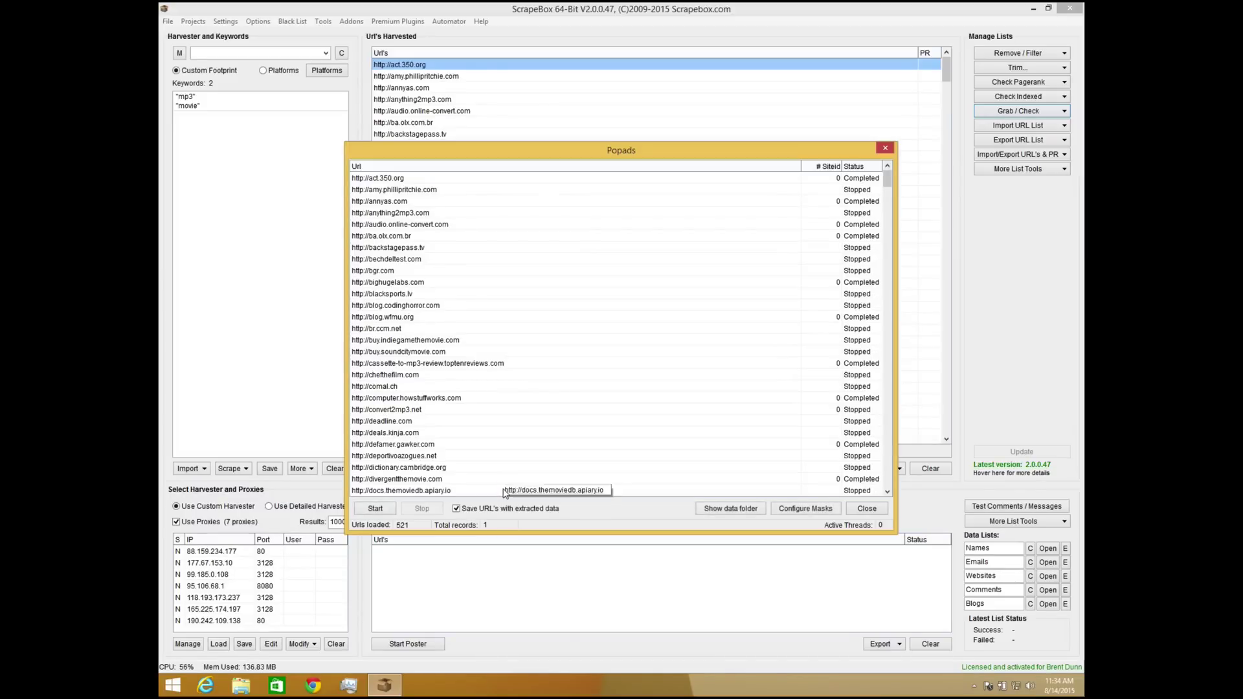
click(748, 515)
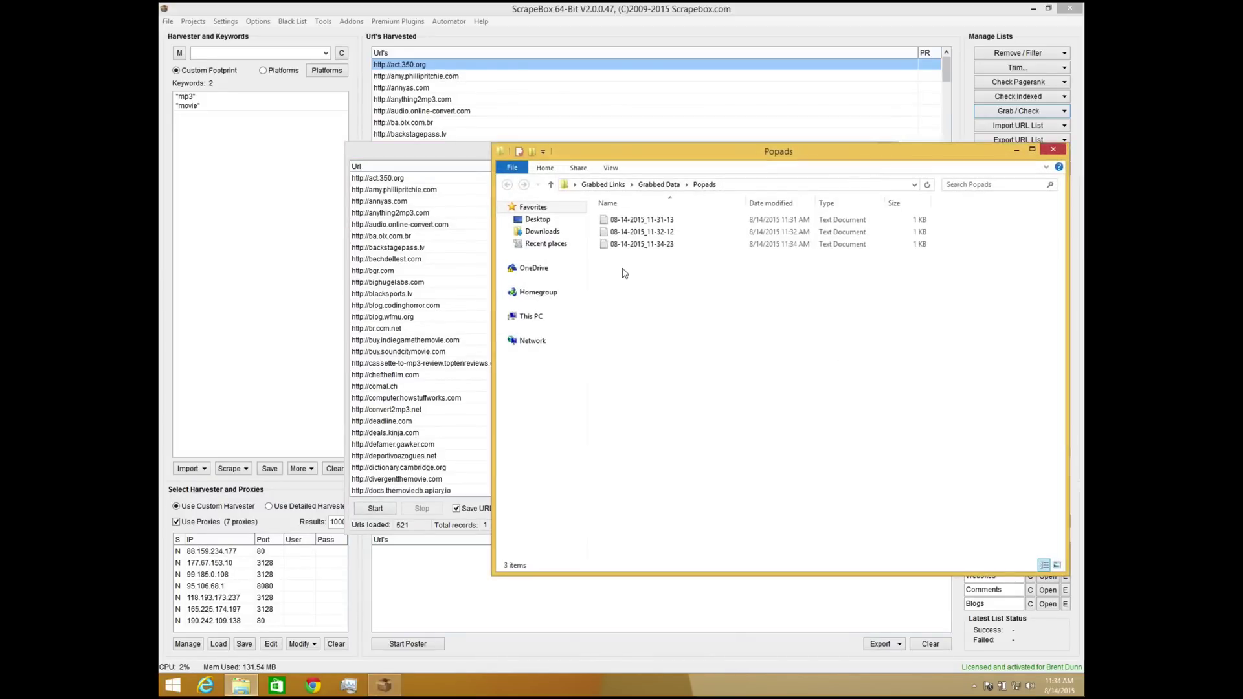
click(640, 249)
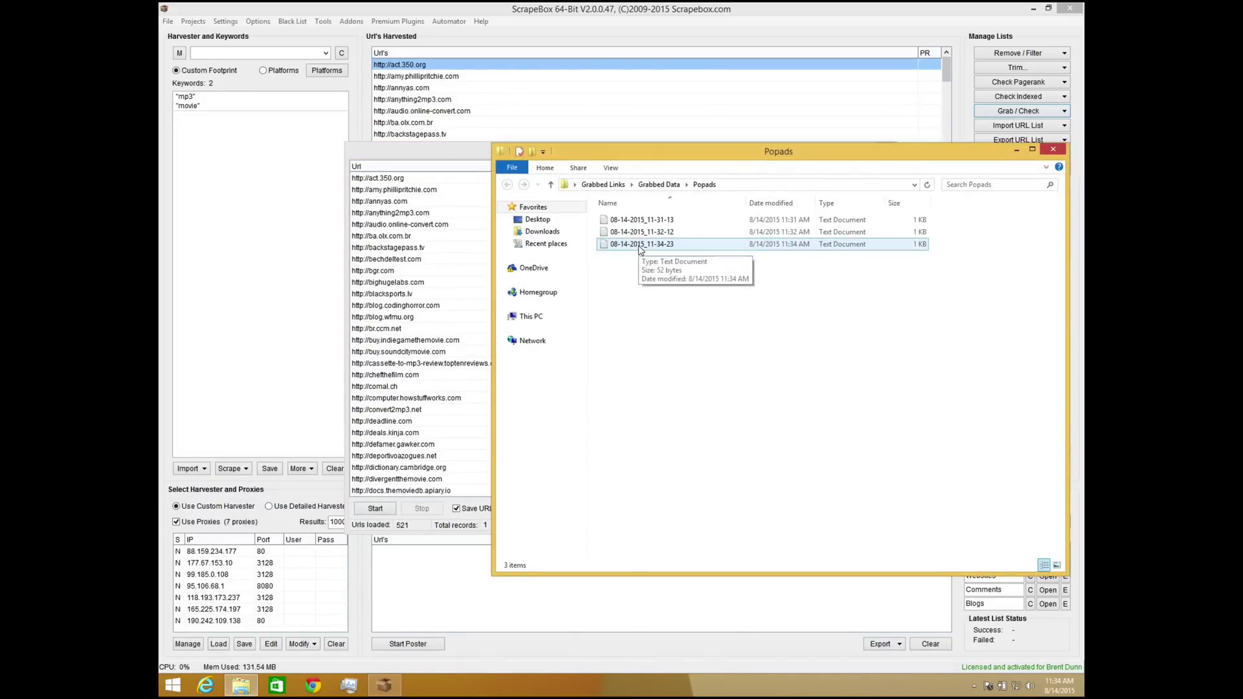
double_click(641, 250)
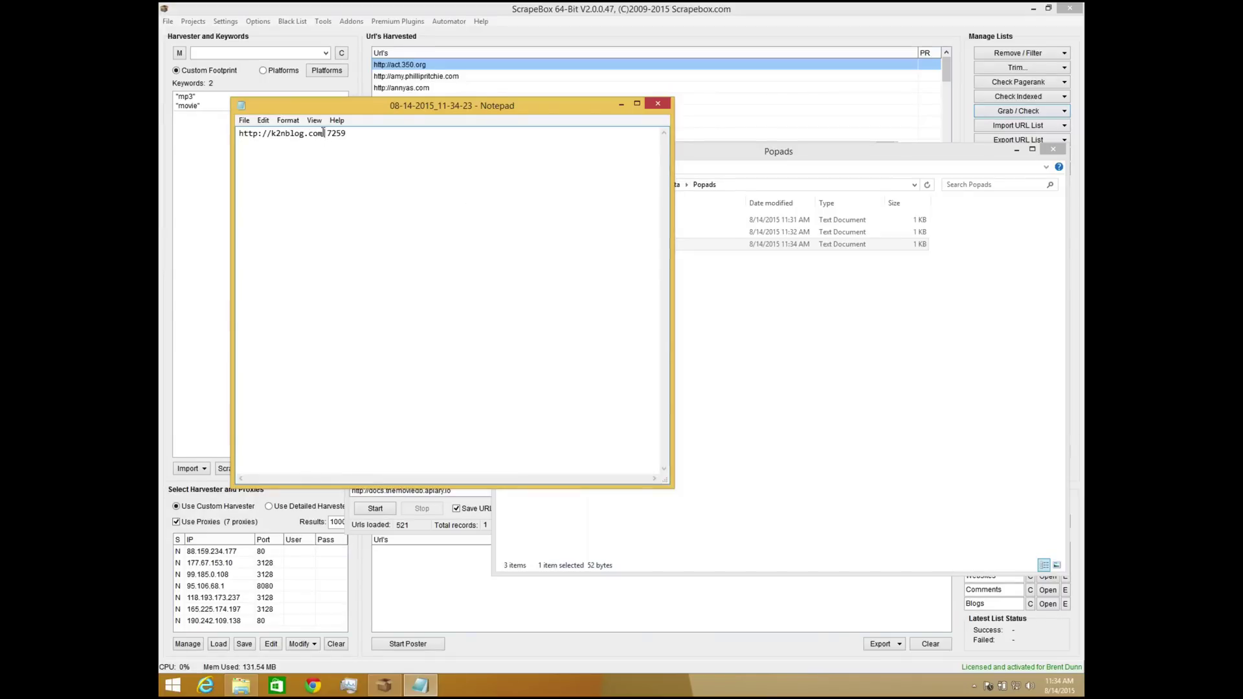
drag(324, 133, 97, 106)
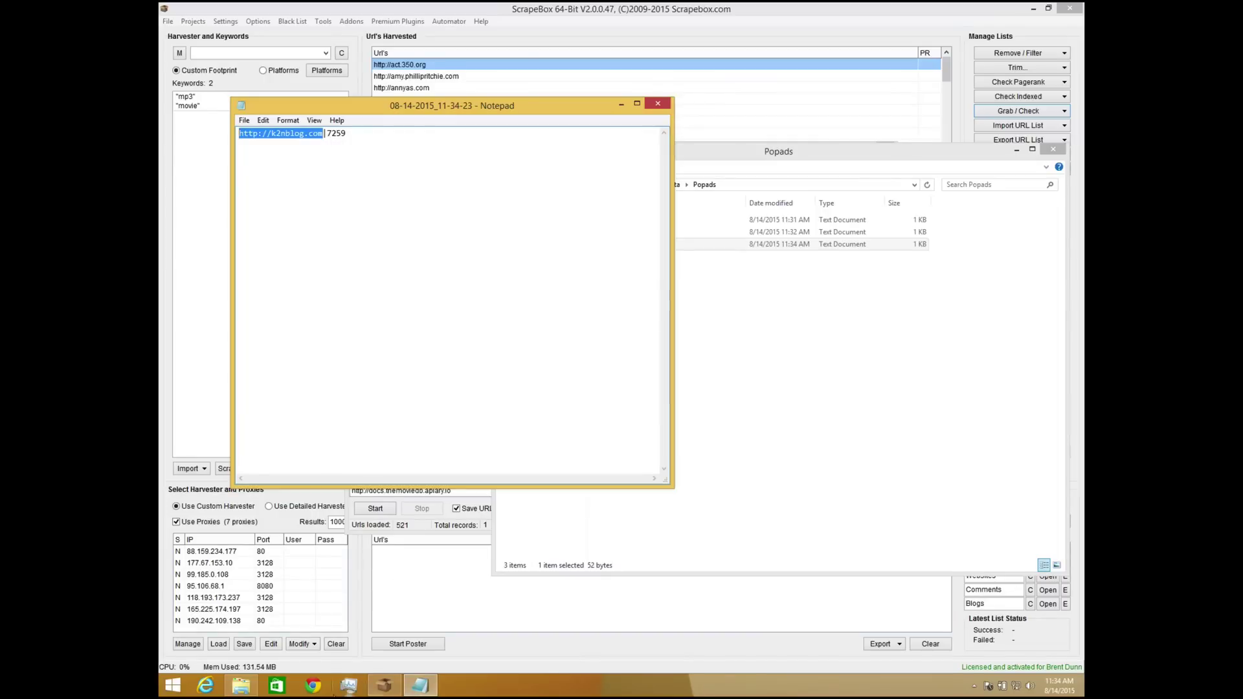
Switch to Chrome and load k2nblog.com.
click(313, 685)
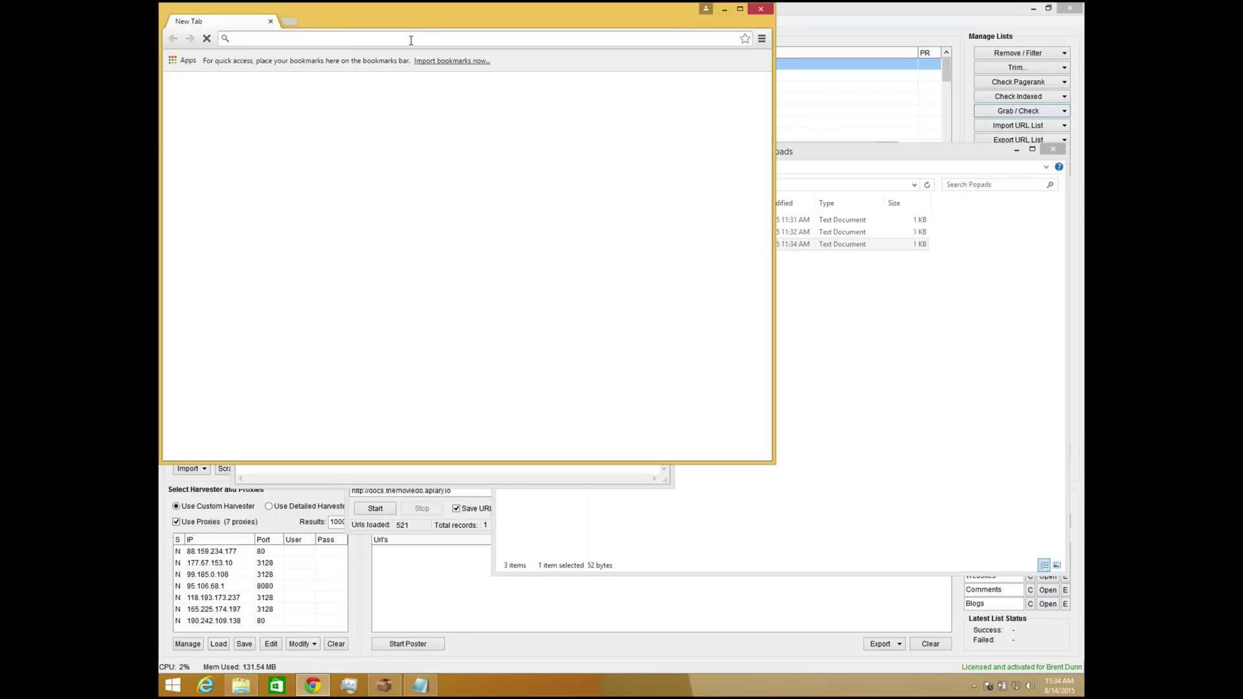
text(k2nblog.com)
key(Return)
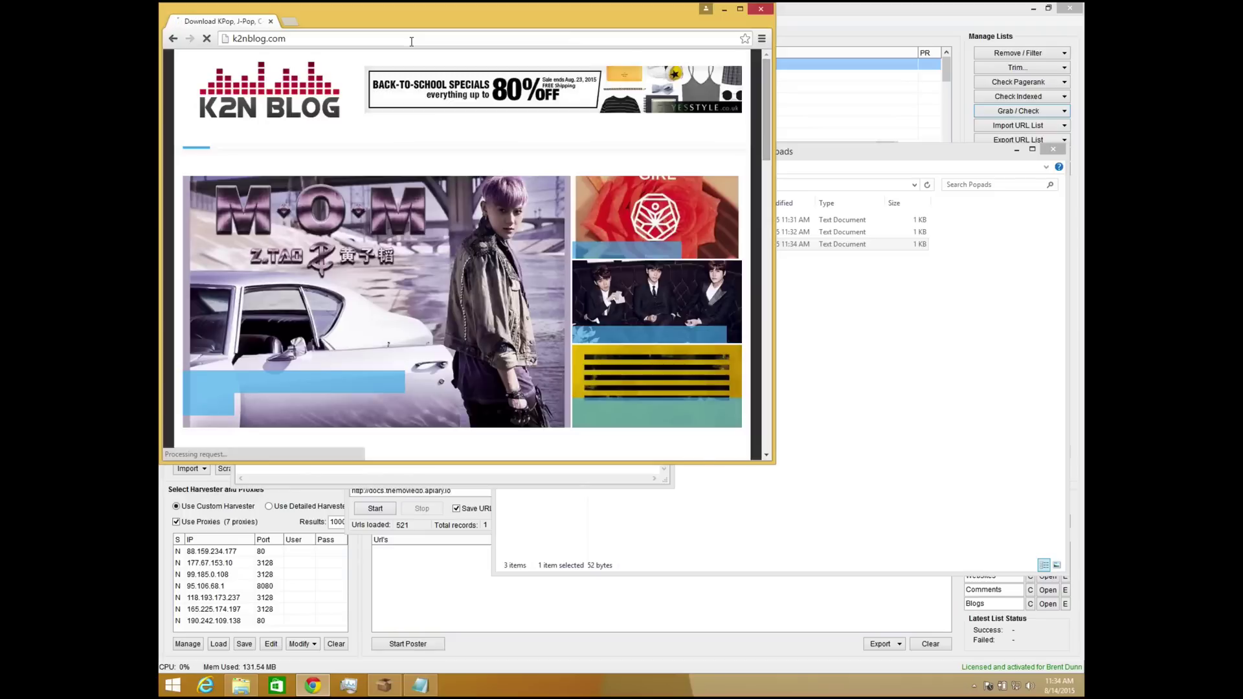
View the page source of k2nblog.com and search it for popads to check the site ID in the popunder code.
right_click(465, 135)
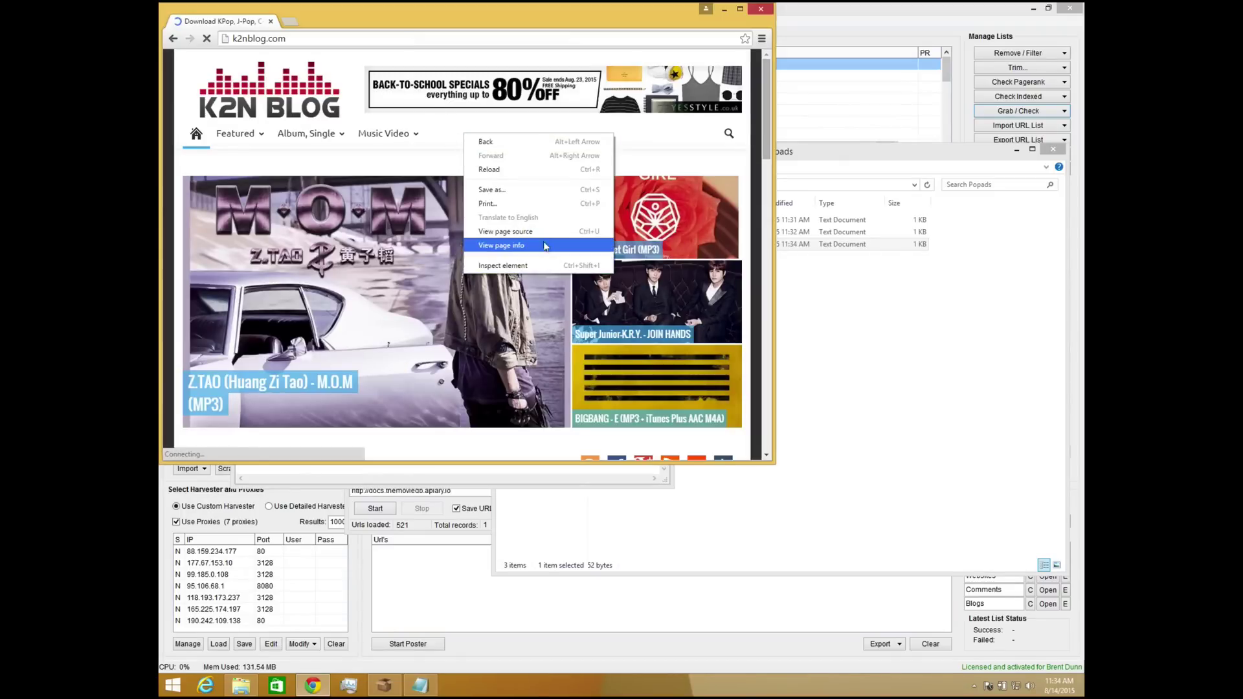
click(543, 233)
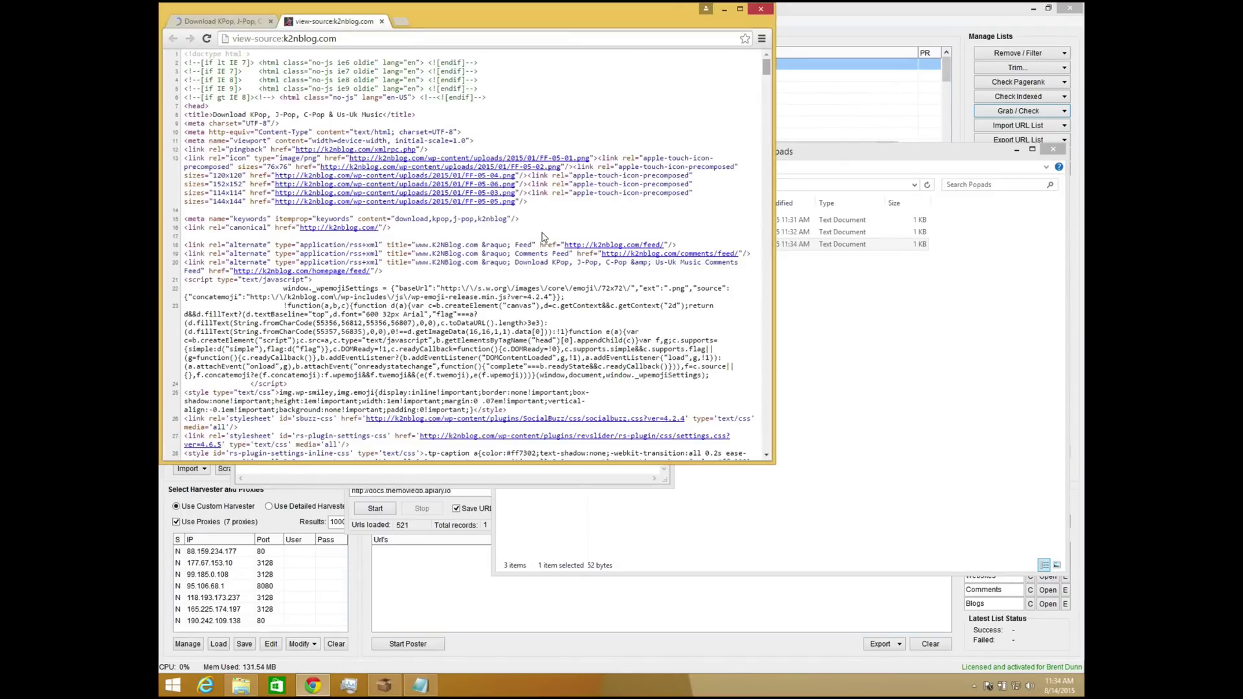
key(ctrl+f)
text(popads)
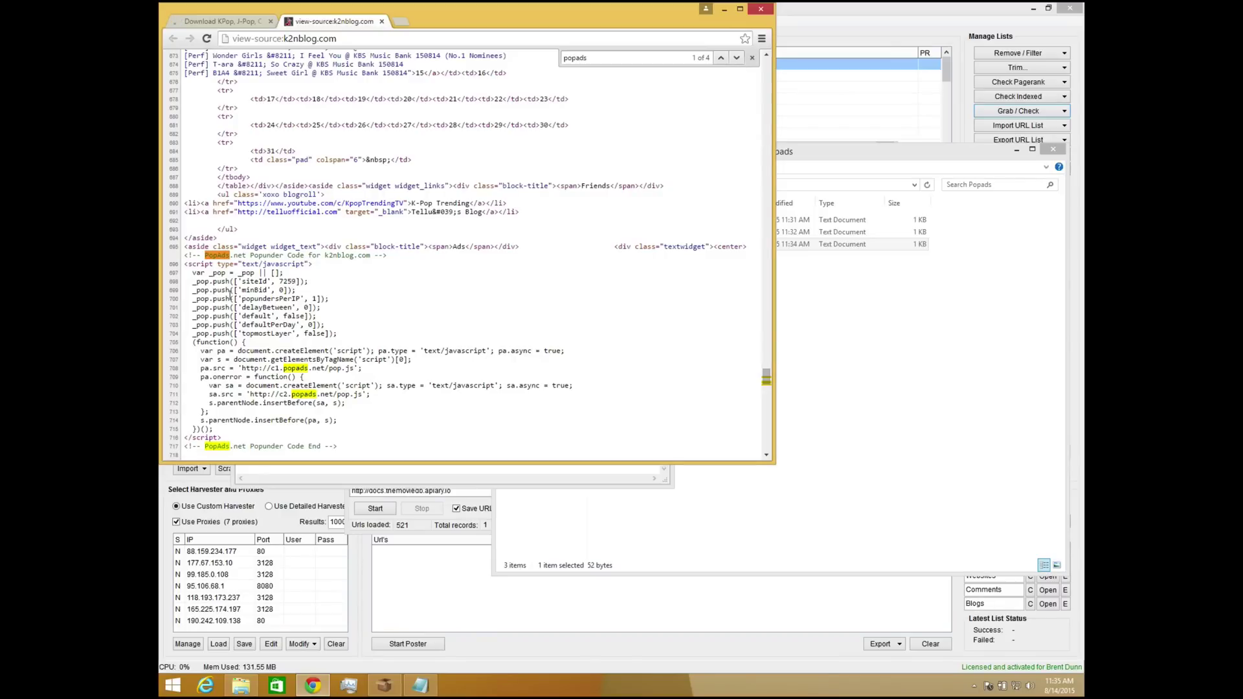
Close the Chrome window and the Popads grabber window.
click(756, 7)
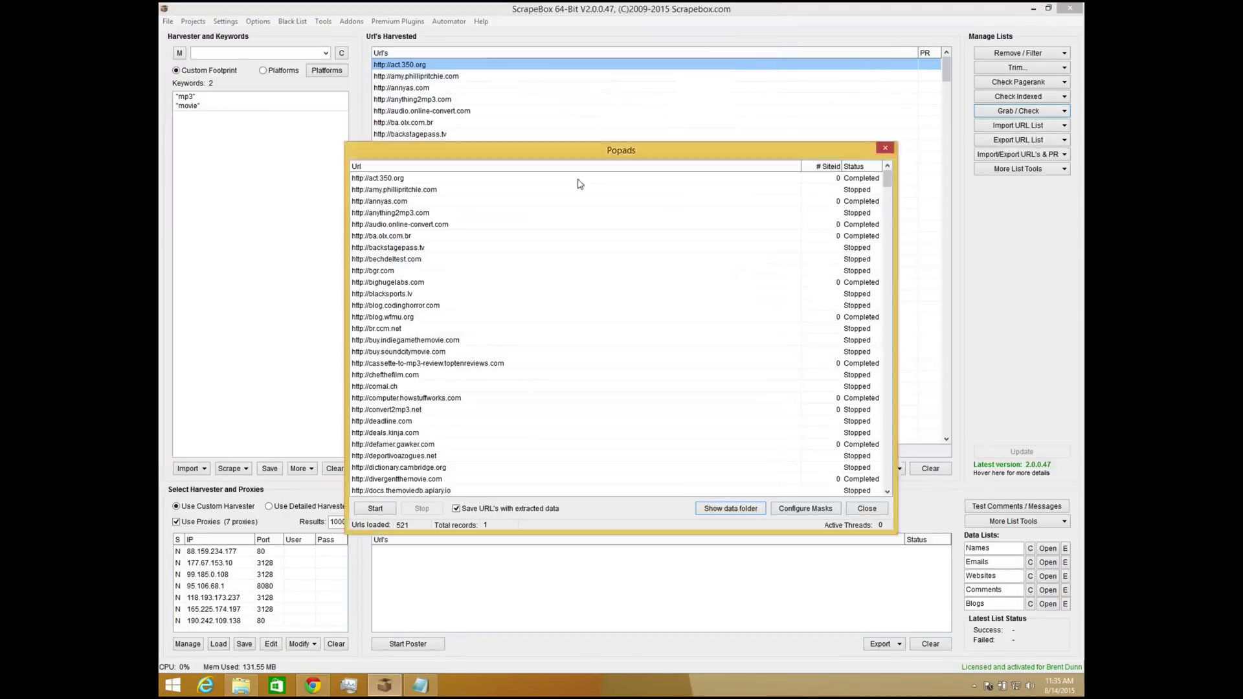
click(870, 508)
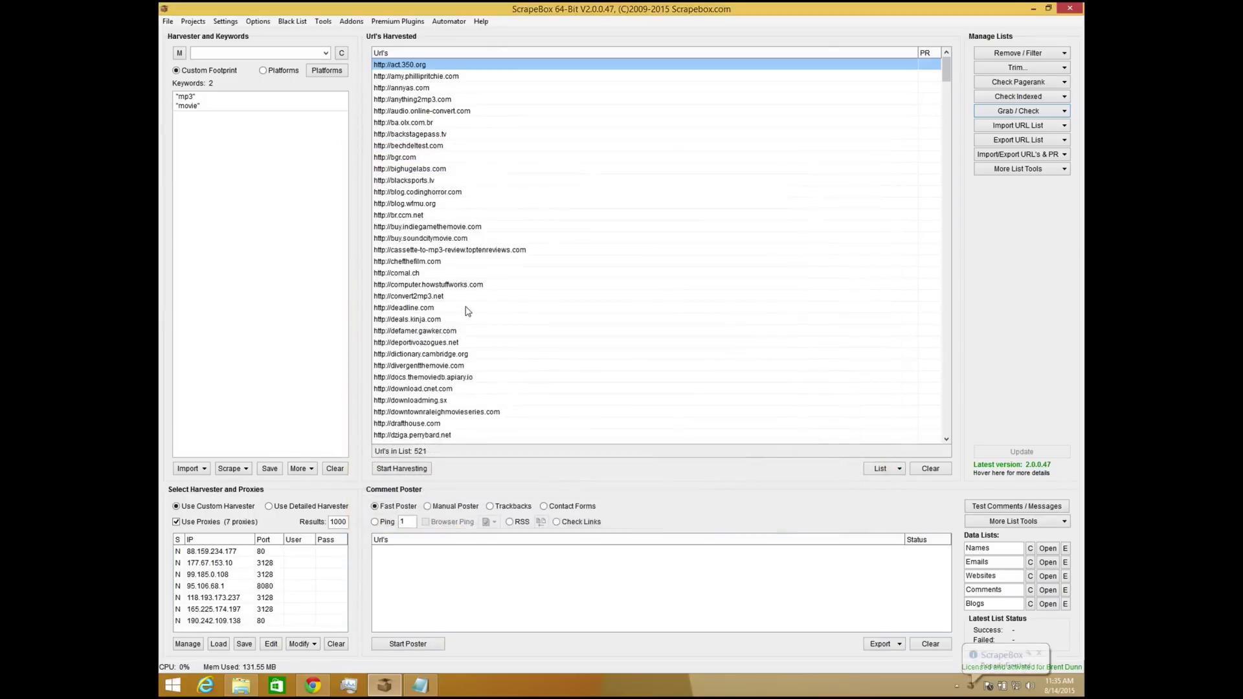